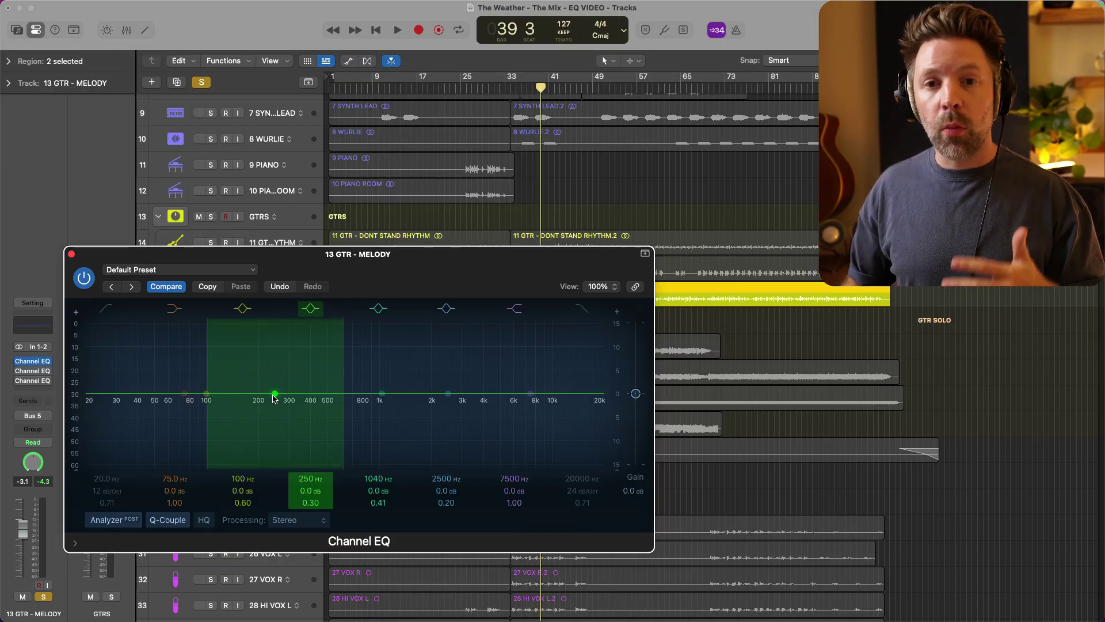
drag(275, 395, 280, 354)
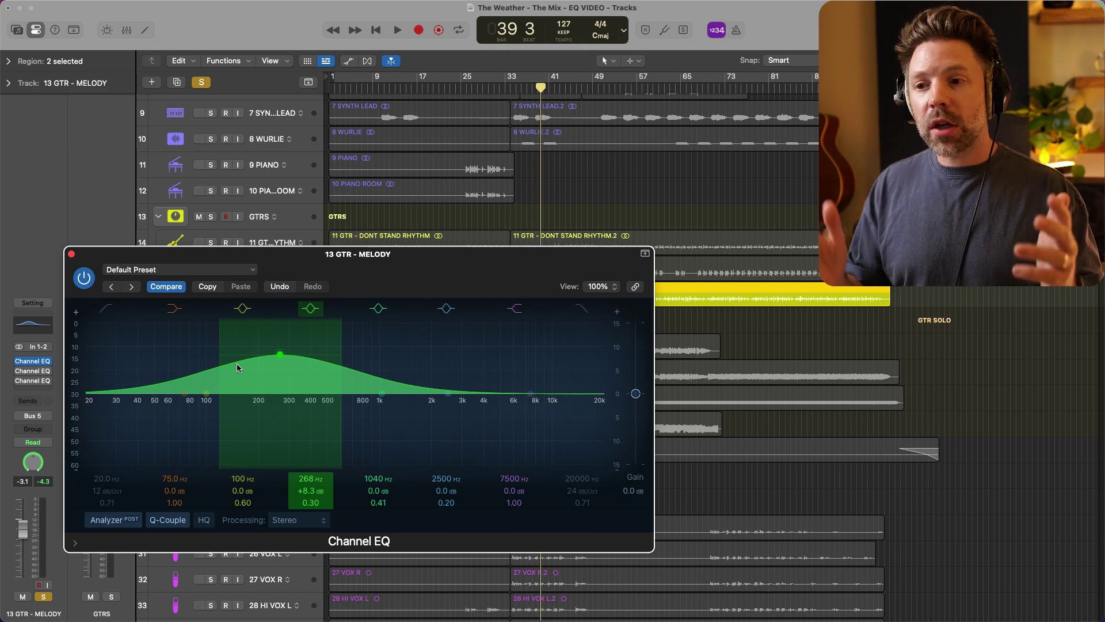
drag(280, 355, 273, 407)
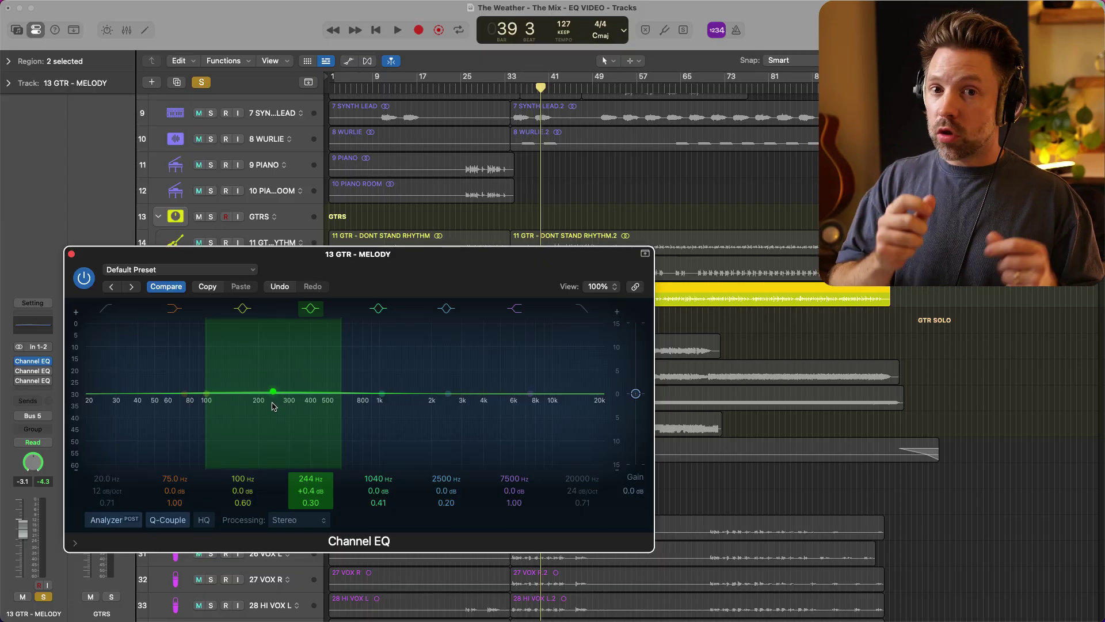
Step: Reset the low-mid band, then boost the band near 2.5 kHz and sweep it during playback
alt+click(279, 396)
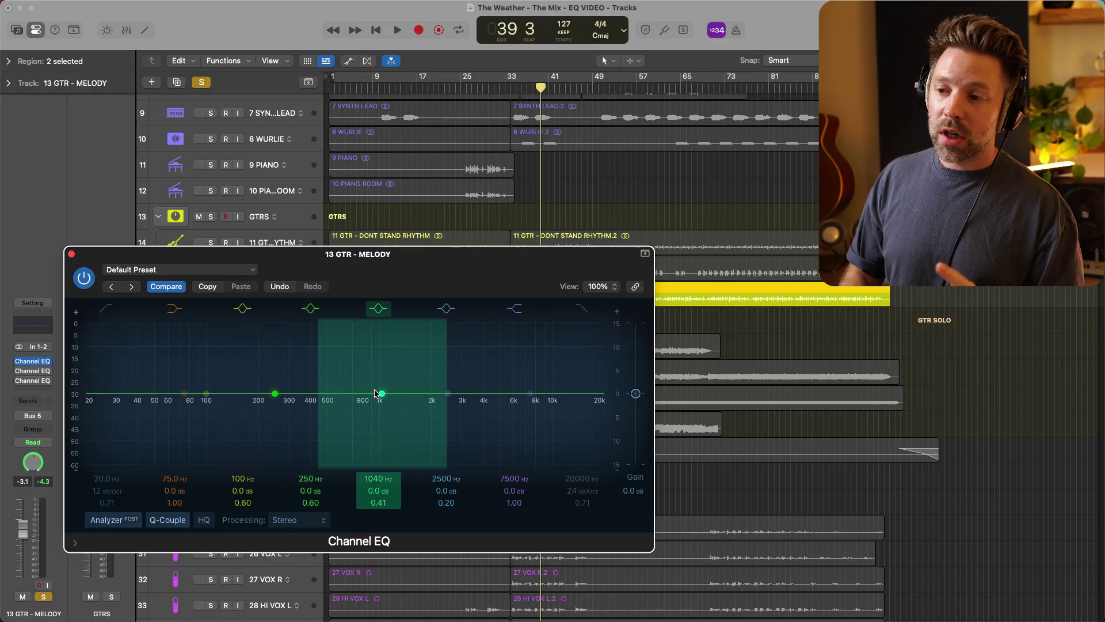
drag(449, 393, 447, 341)
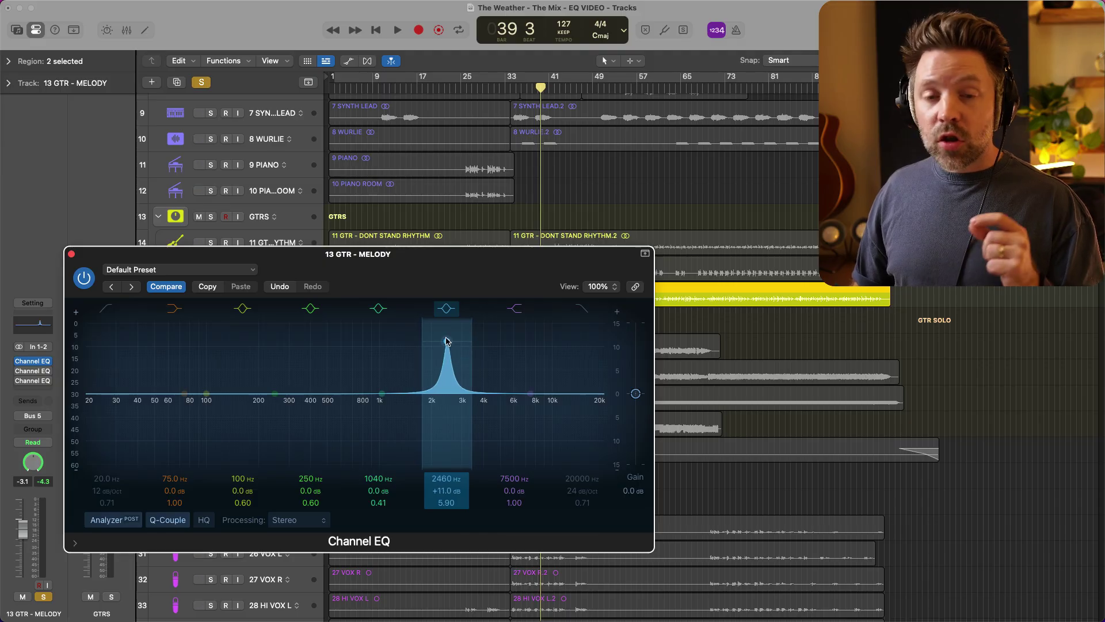
key(space)
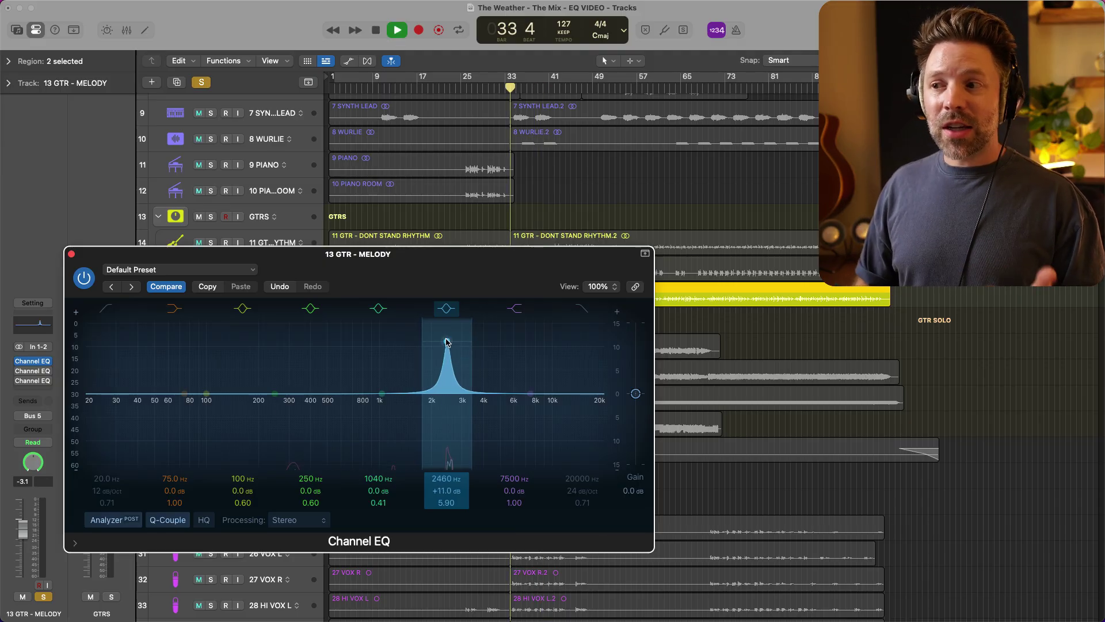
mouse_move(447, 342)
mouse_down()
mouse_move(434, 341)
mouse_move(490, 336)
mouse_move(463, 333)
mouse_up()
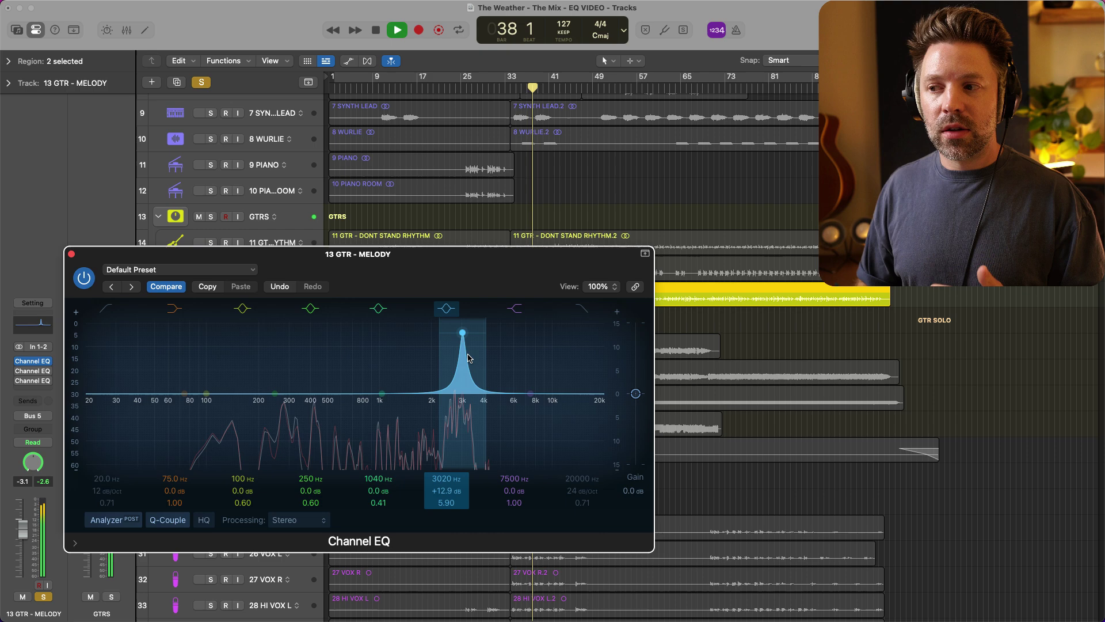
Step: Settle the boost at 3020 Hz, lowered to +2.6 dB and widened to Q 1.60
key(space)
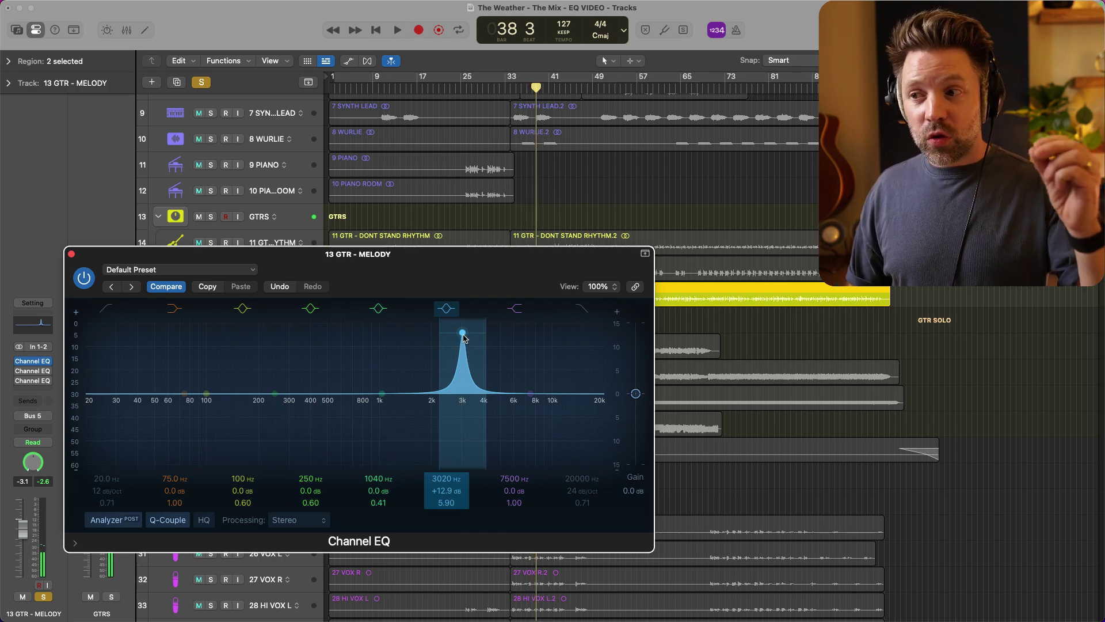
drag(474, 336, 473, 393)
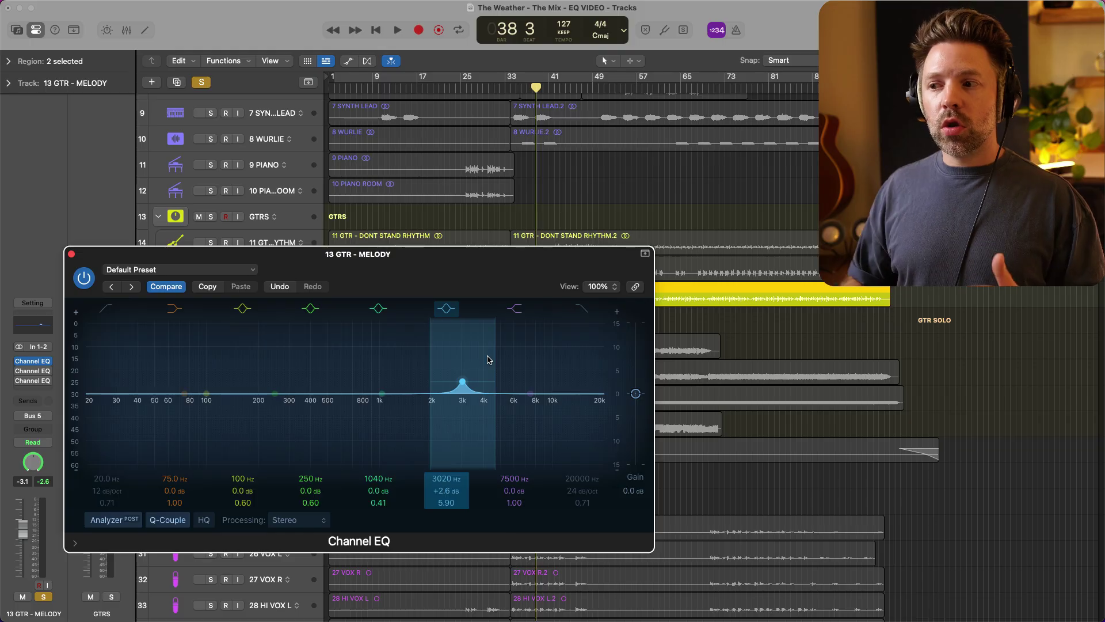
drag(495, 353, 510, 354)
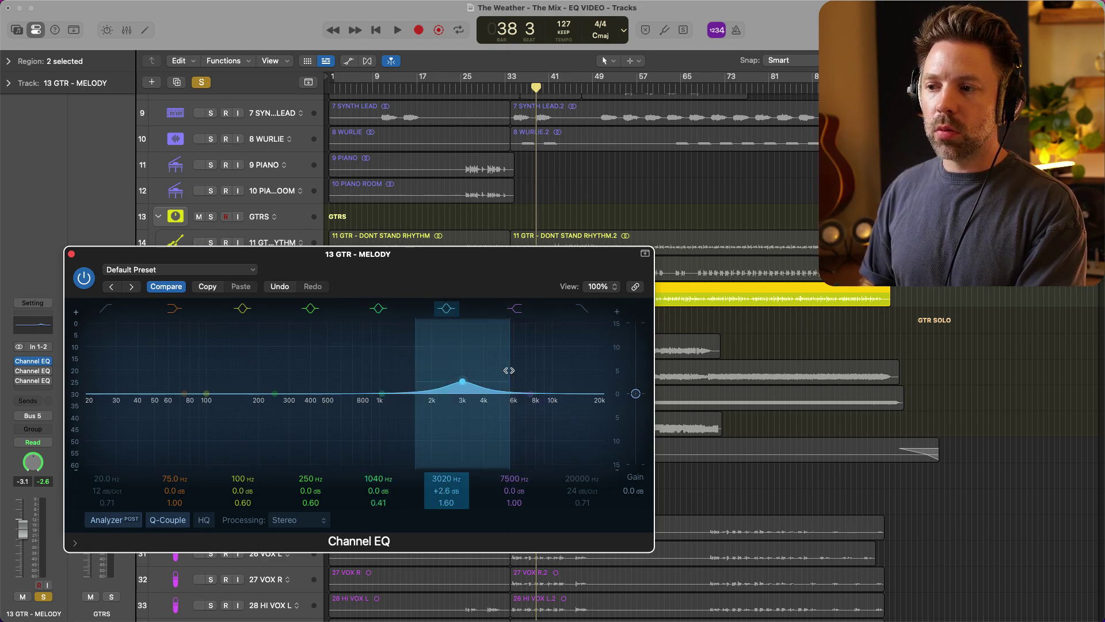
Step: Raise the upper-mid boost to about +7.9 dB, then widen it and sweep it lower during playback
key(space)
drag(464, 384, 527, 350)
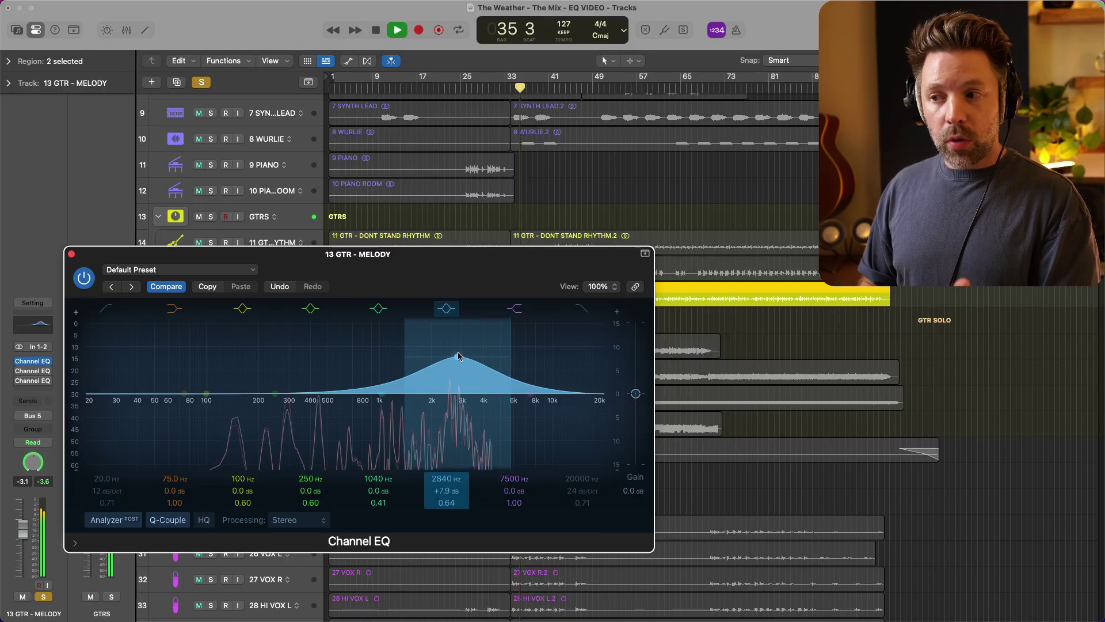
mouse_move(457, 358)
mouse_down()
mouse_move(397, 362)
mouse_move(446, 364)
mouse_up()
key(space)
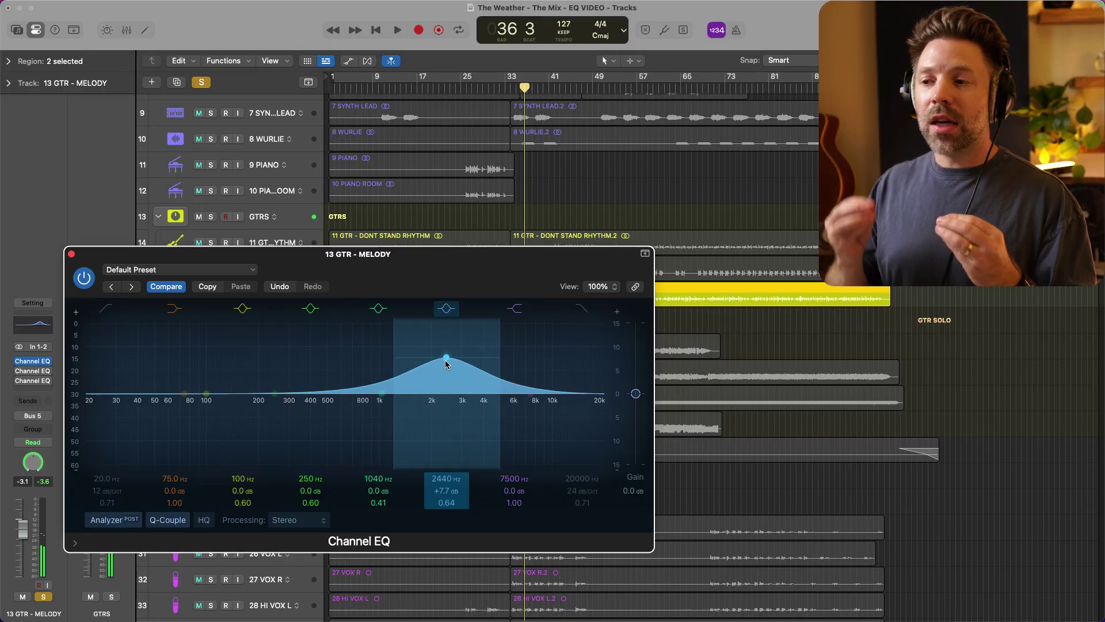
Step: Unsolo the guitar and push the upper-mid boost near 2180 Hz against the full mix
key(s)
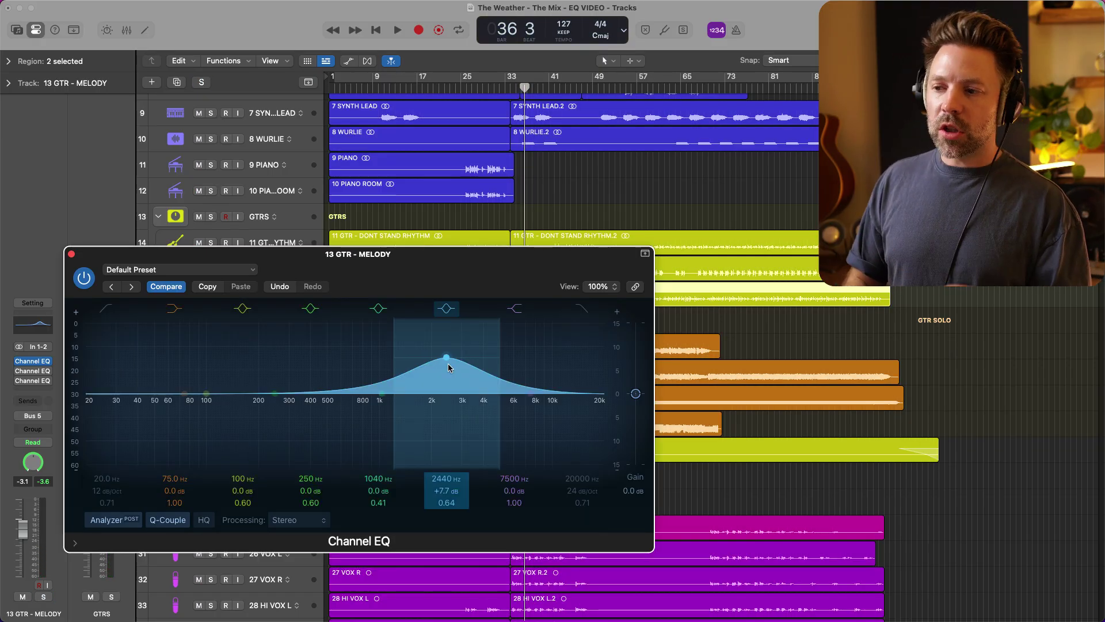
key(space)
drag(449, 367, 424, 380)
key(space)
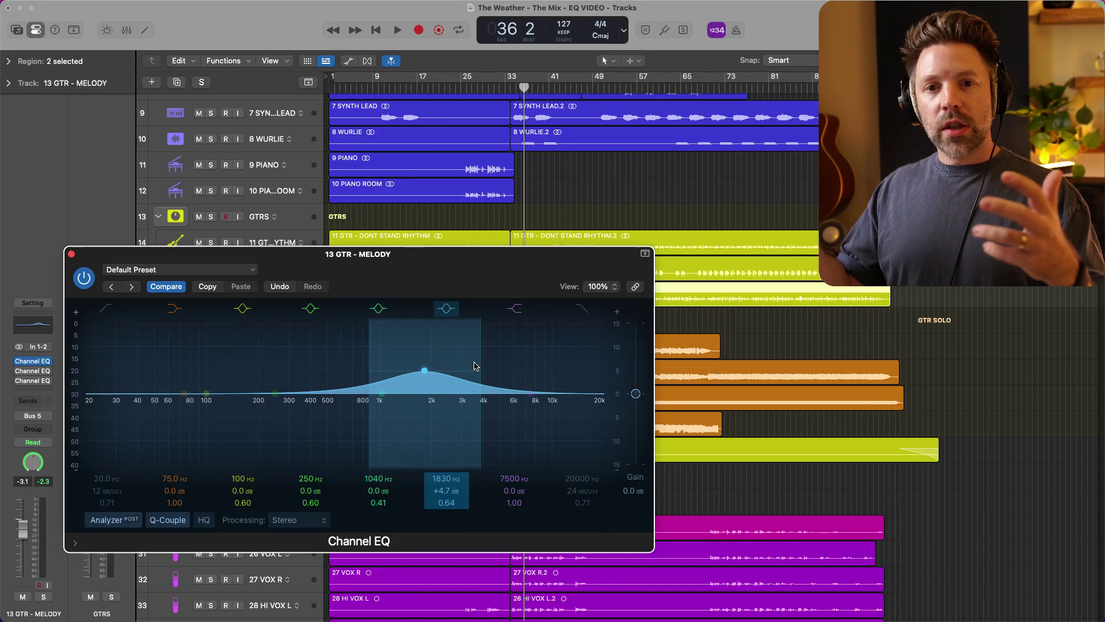
Step: Settle the broad boost at 1860 Hz, +4.1 dB, Q 0.64, and compare it bypassed and enabled
key(space)
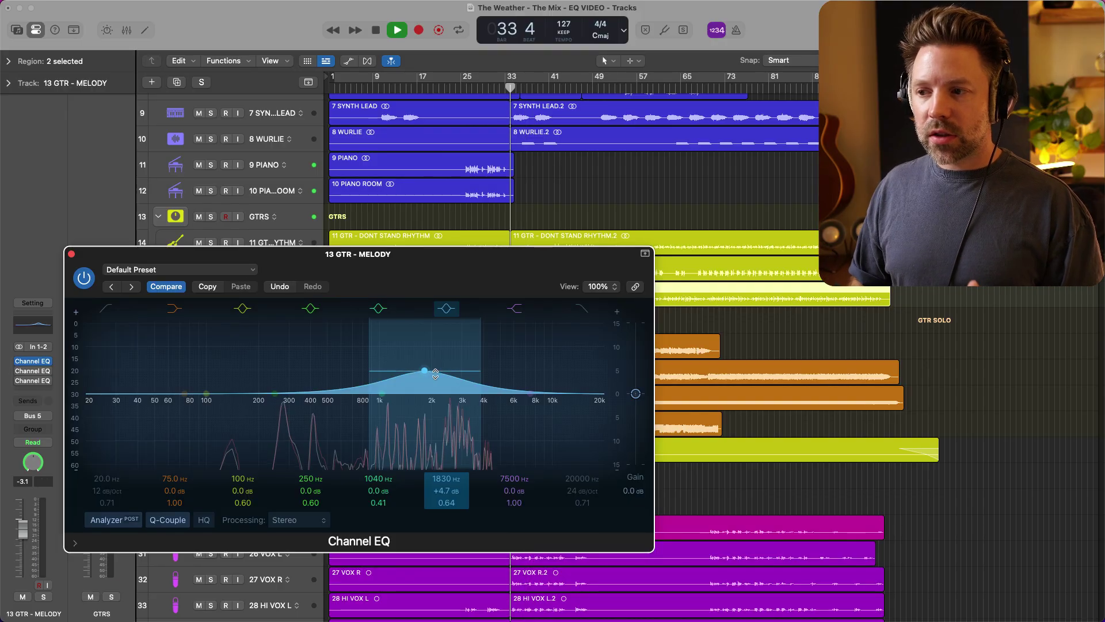
mouse_move(424, 371)
mouse_down()
mouse_move(427, 353)
mouse_move(426, 385)
mouse_up()
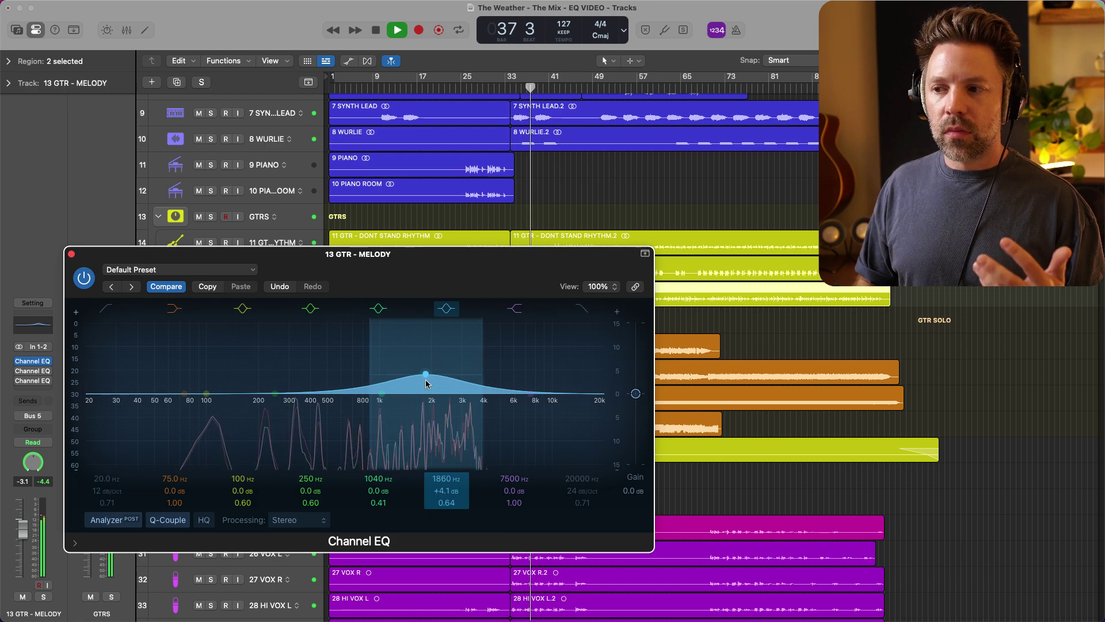
click(448, 311)
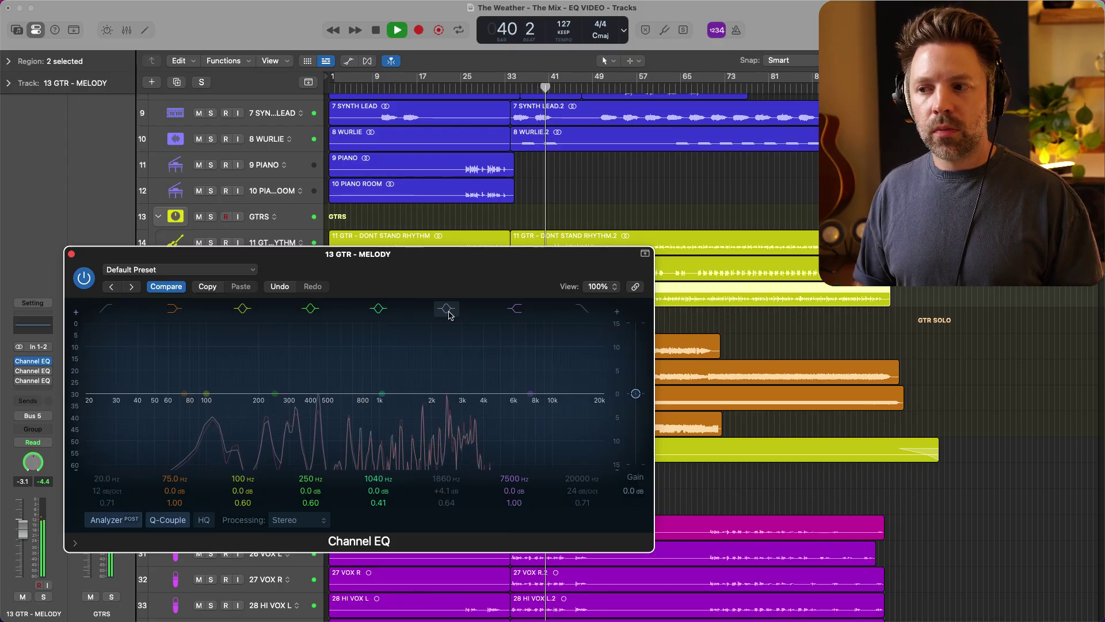
click(449, 314)
key(space)
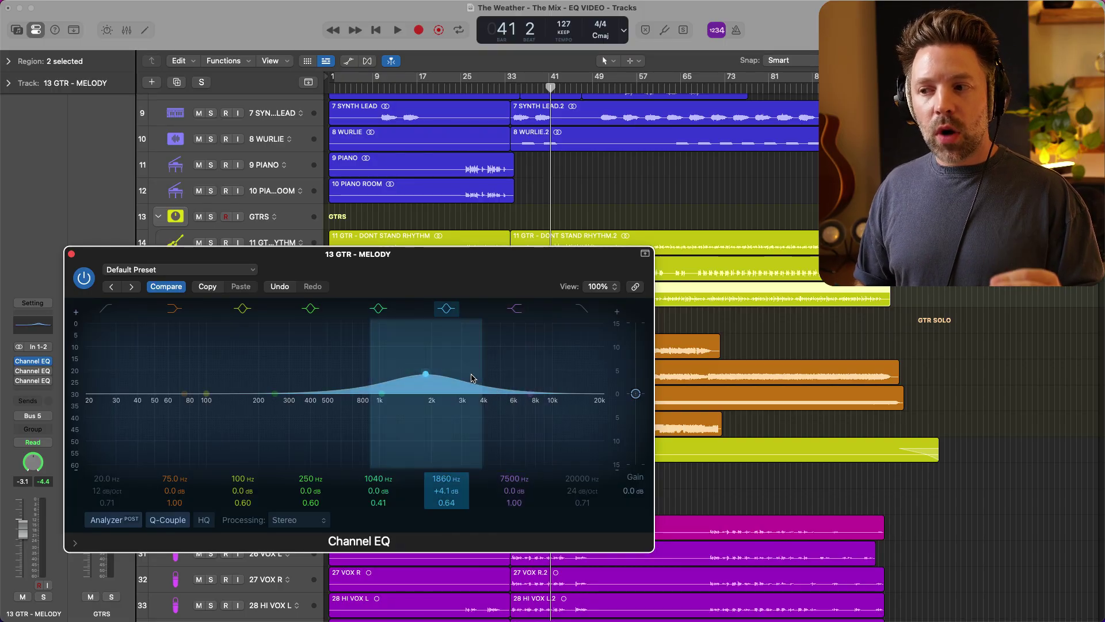
Step: Move the 1040 Hz band to about 2920 Hz as a narrow cut and audition it
key(space)
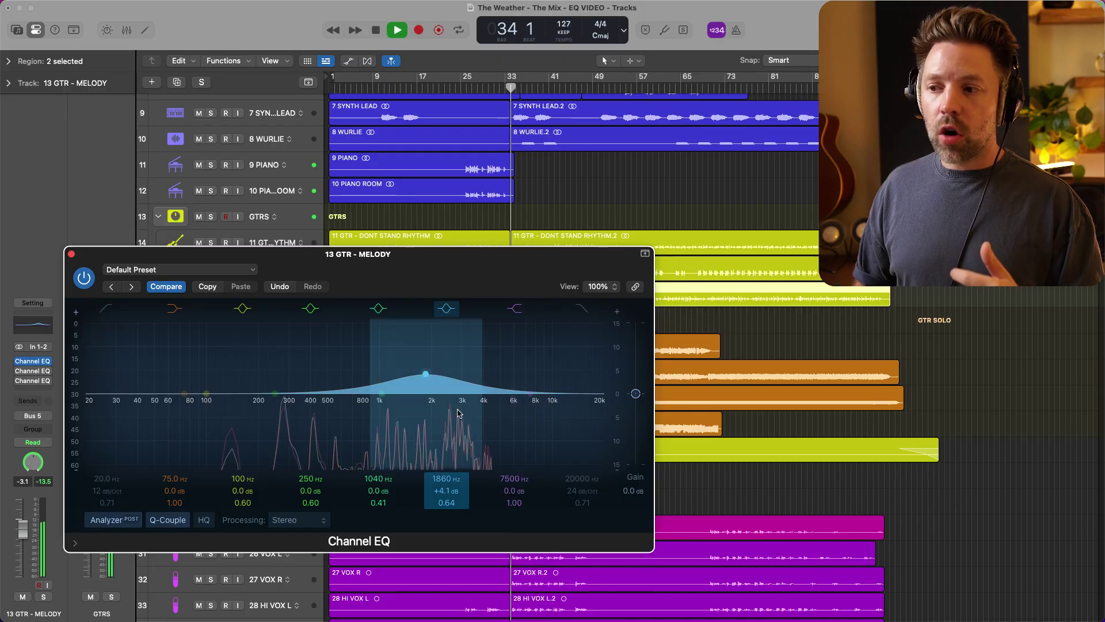
key(space)
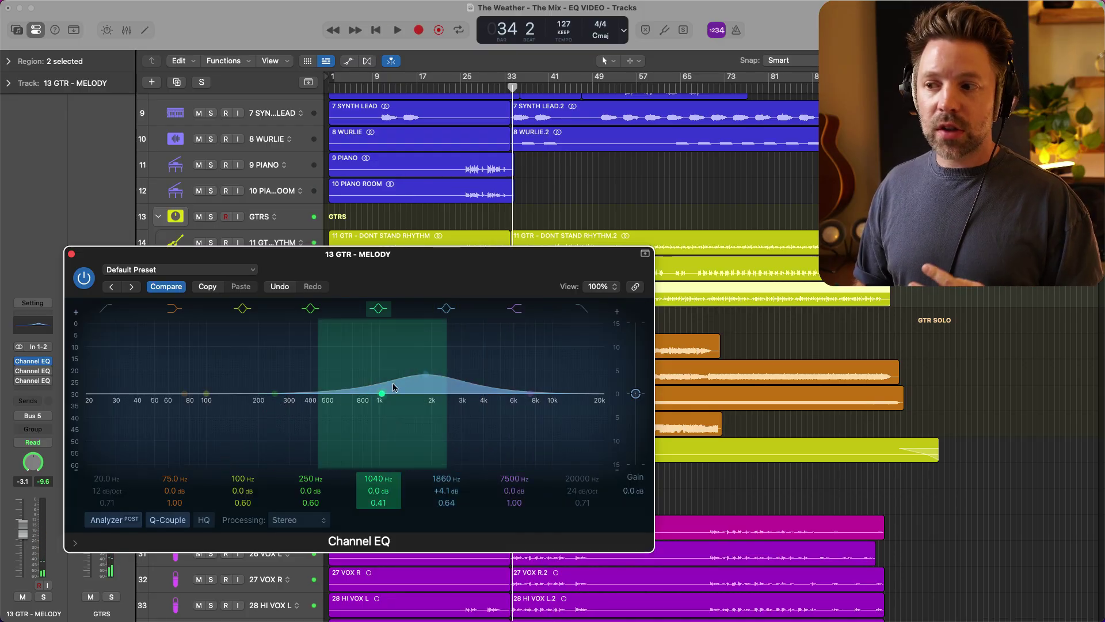
drag(411, 397, 459, 409)
drag(512, 382, 458, 411)
key(space)
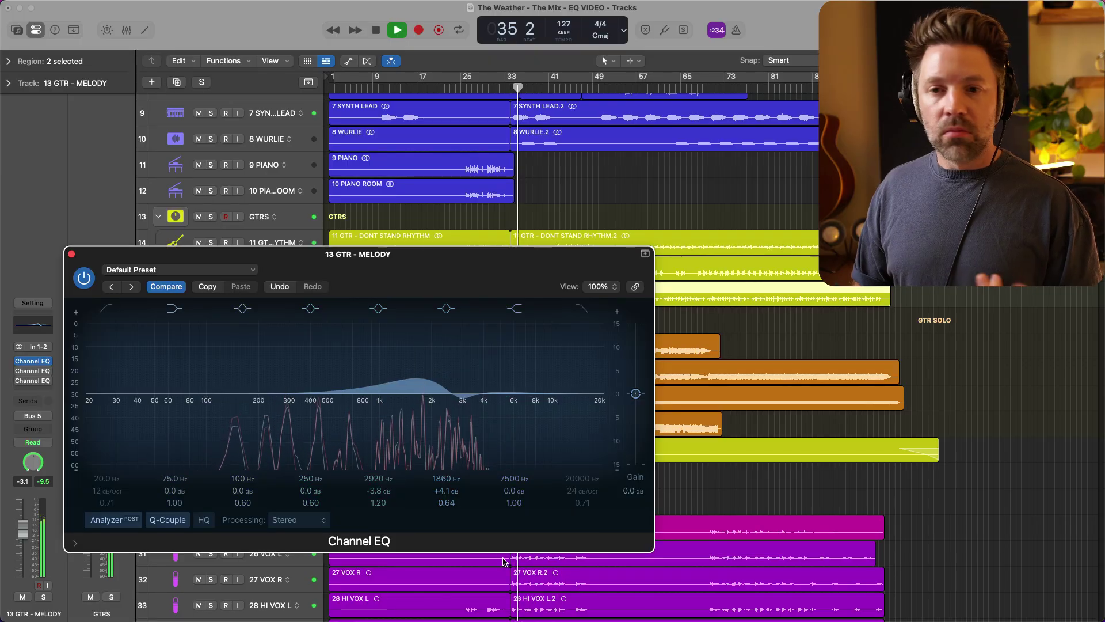
key(space)
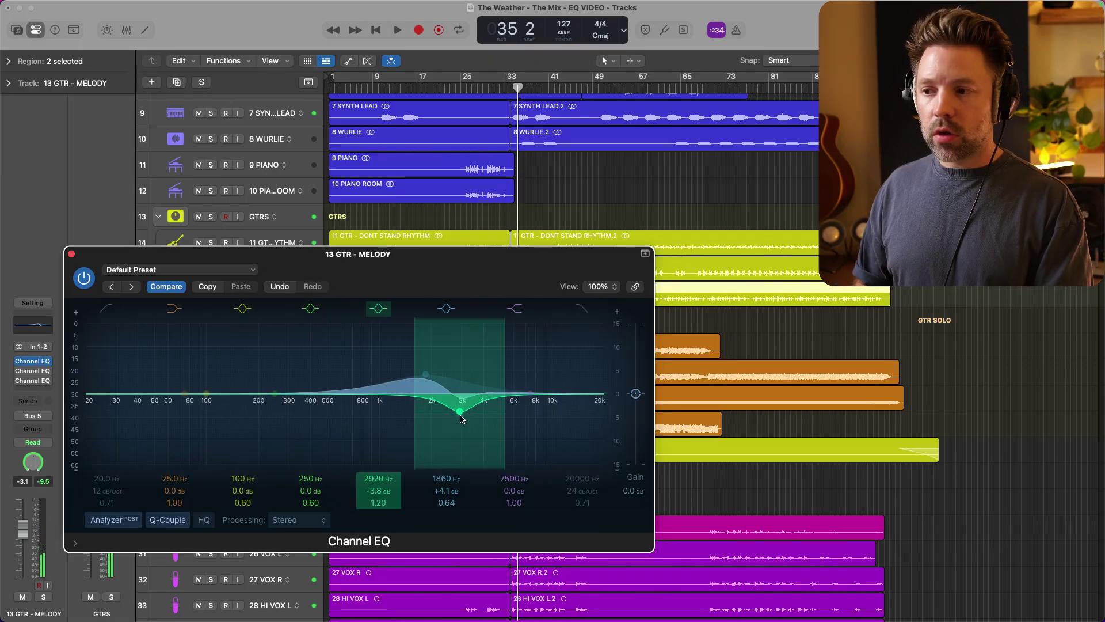
Step: Reset the 2920 Hz cut band and move the 1860 Hz boost down to 1630 Hz
alt+click(460, 414)
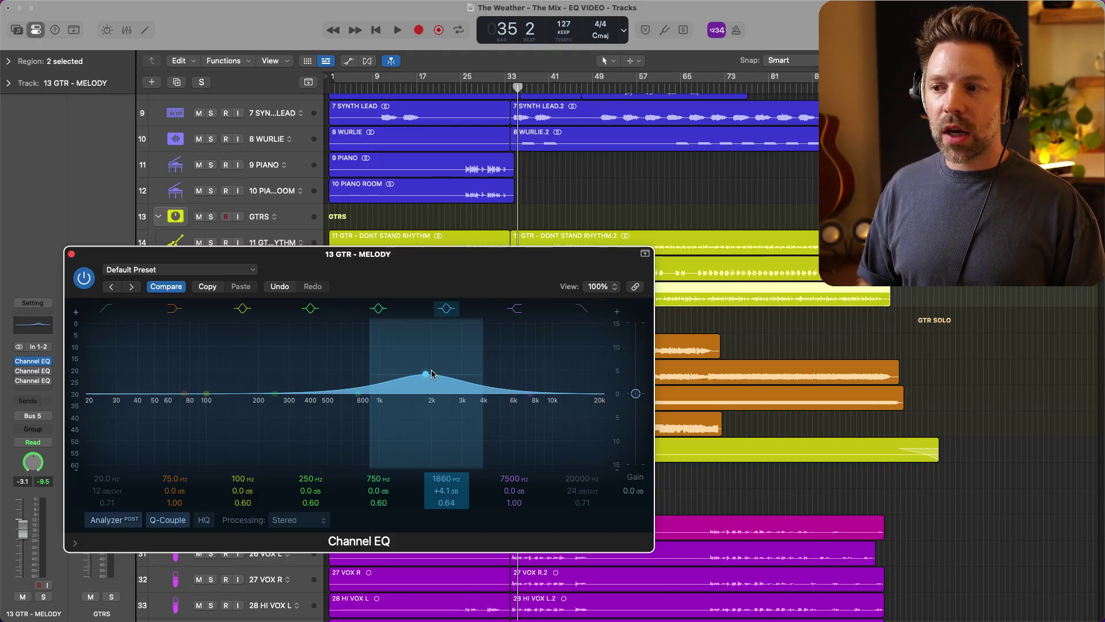
drag(425, 375, 467, 367)
key(space)
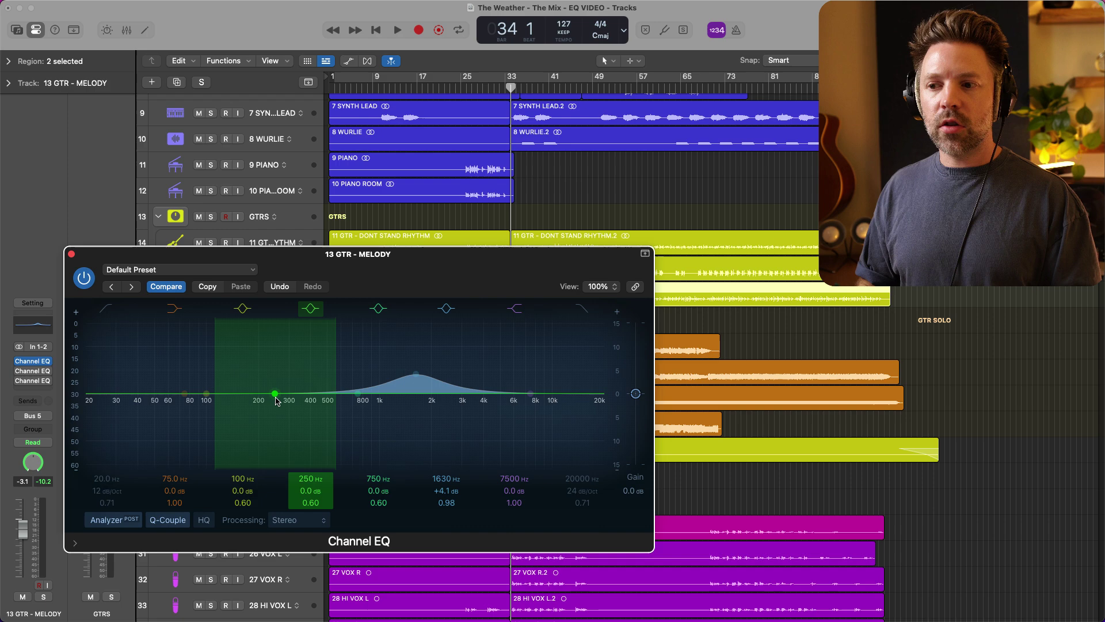
Step: Solo the guitar, sweep the 250 Hz band toward 306 Hz, and reset the 1630 Hz boost
key(s)
key(space)
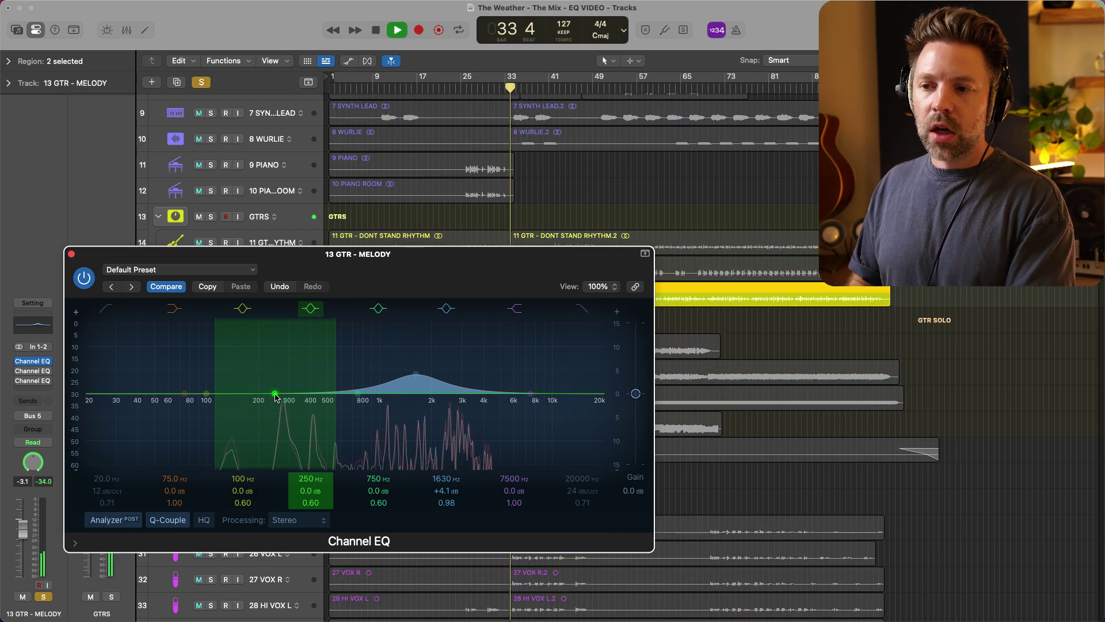
drag(275, 397, 298, 411)
alt+click(415, 373)
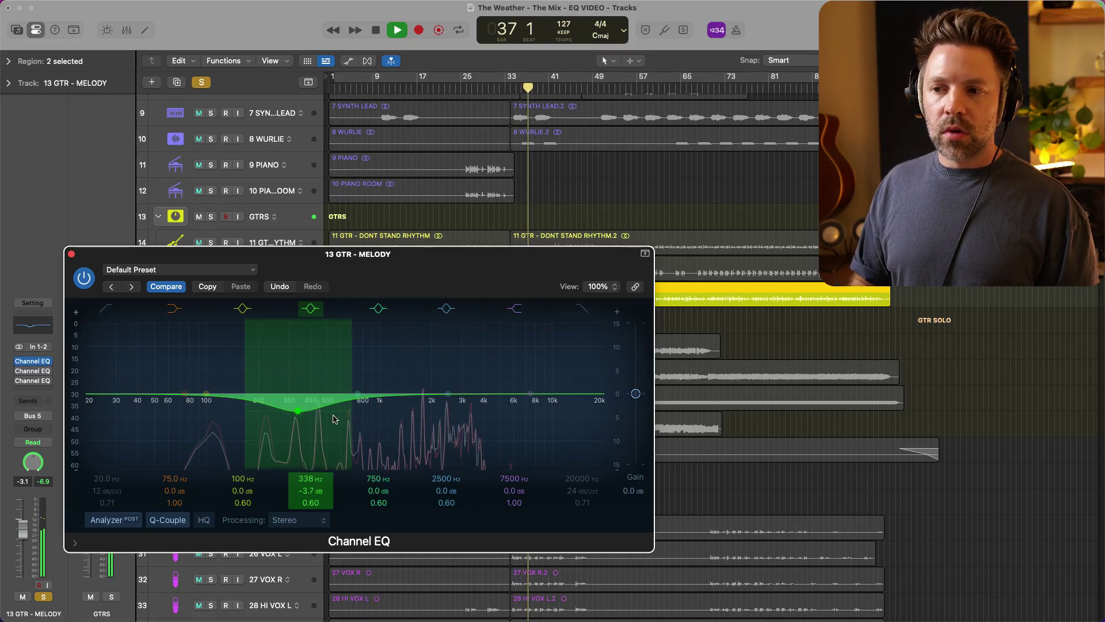
key(space)
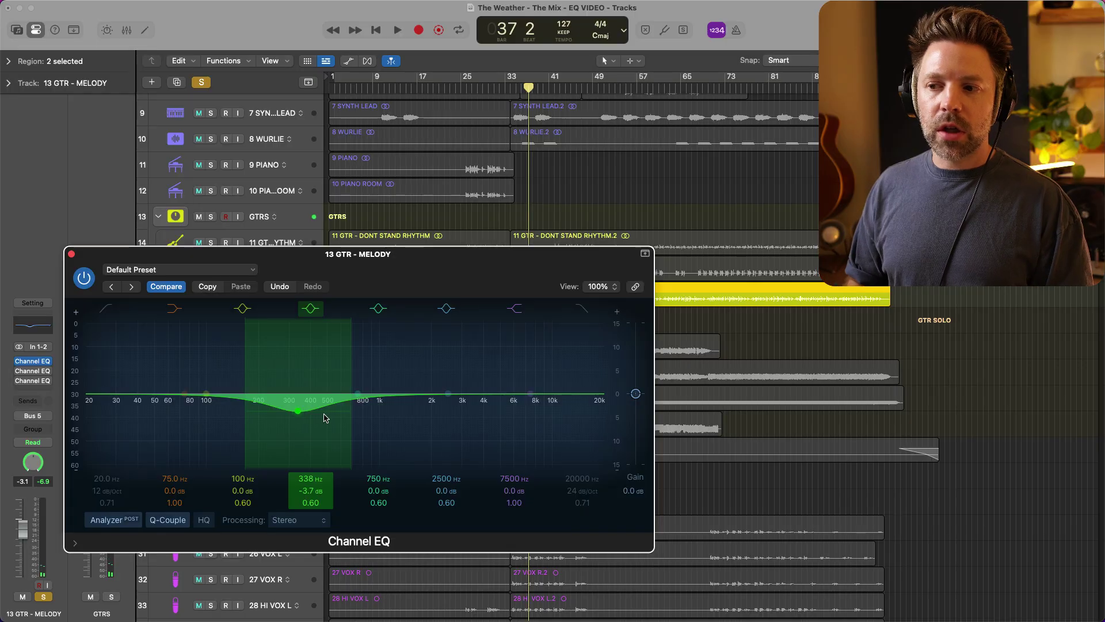
Step: Deepen the low-mid cut to about −9.9 dB, then widen it and ease it to −4.5 dB
drag(299, 412, 295, 440)
key(space)
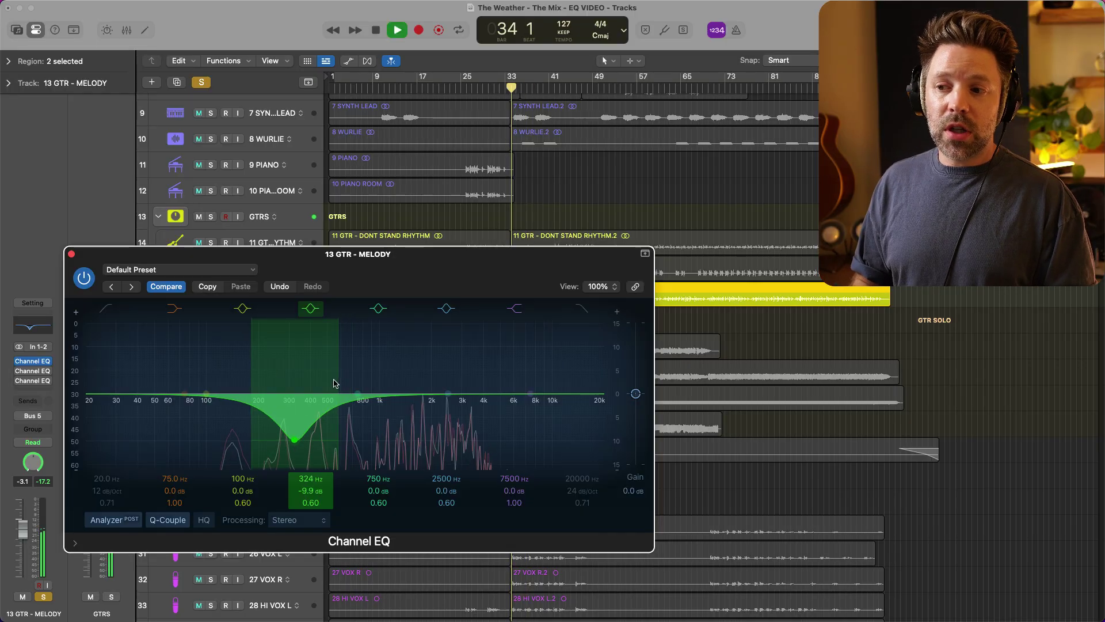
drag(334, 378, 354, 378)
drag(294, 440, 294, 412)
key(space)
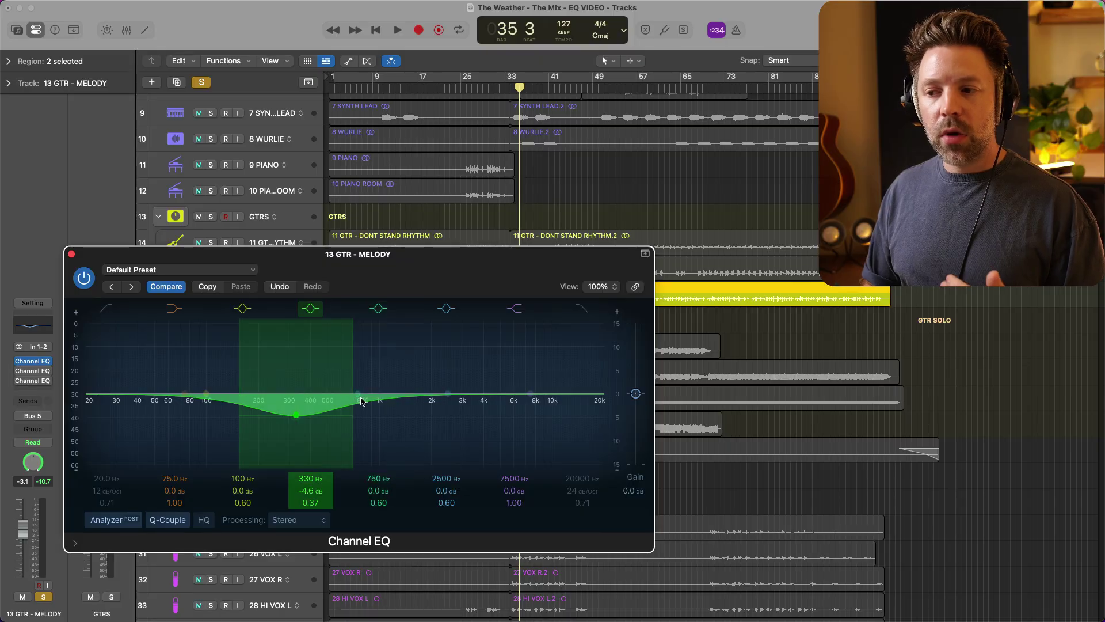
Step: Settle the low-mid cut at 290 Hz, slightly narrower and shallower at −4.4 dB
drag(293, 418, 286, 416)
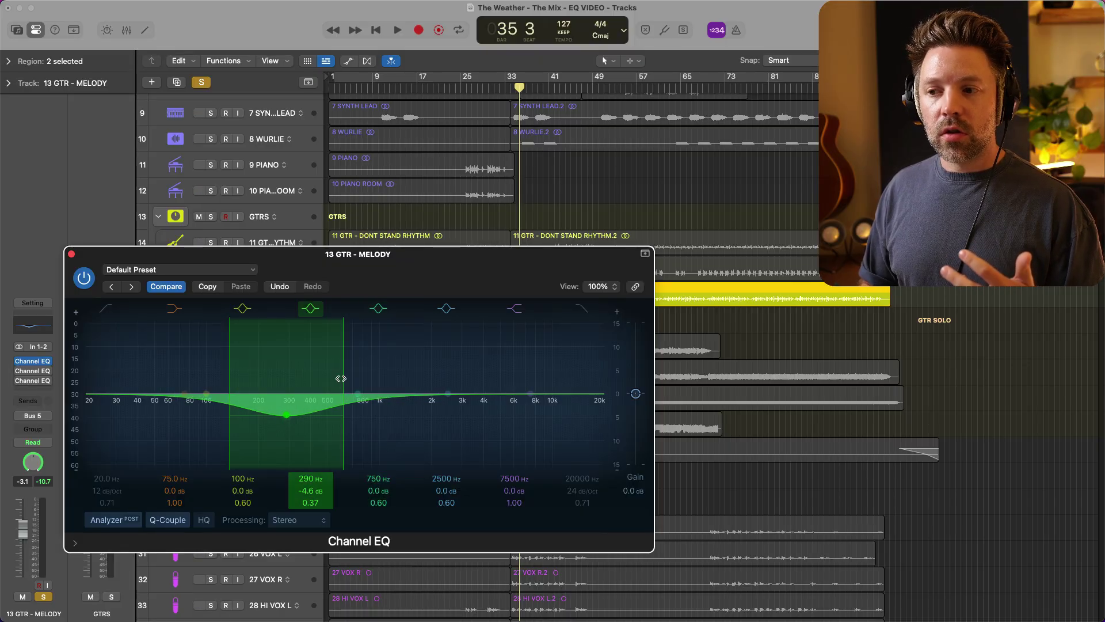
drag(341, 378, 339, 377)
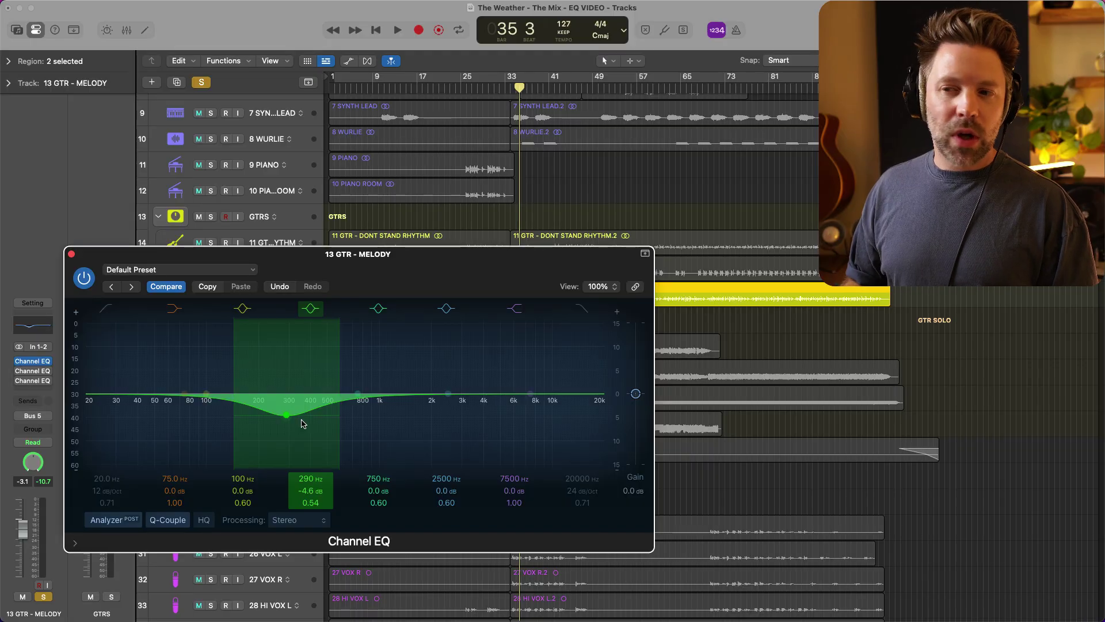
drag(287, 414, 288, 412)
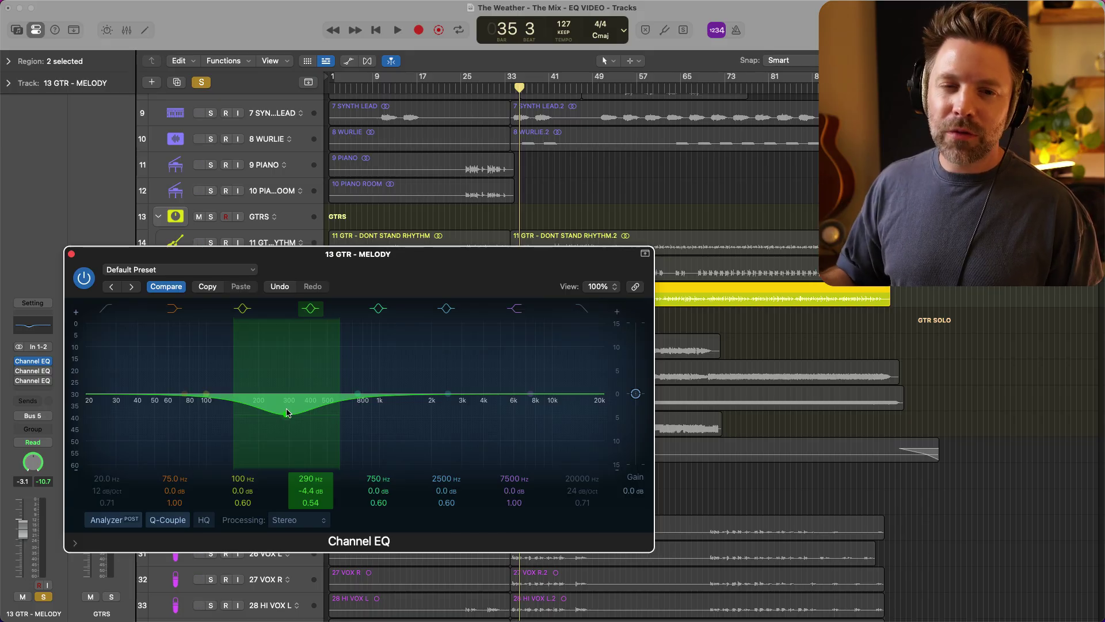
Step: Flatten the 290 Hz band, then boost the 2500 Hz band and play it back
alt+click(289, 416)
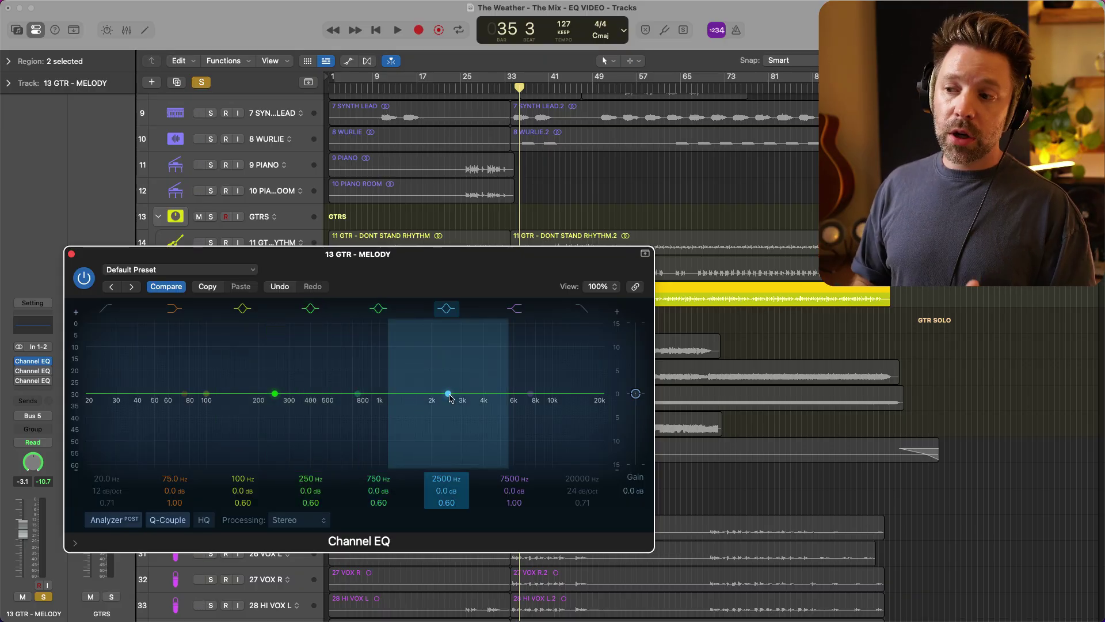
drag(450, 397, 483, 364)
key(space)
Step: Try a deep narrow notch near 3480 Hz, then reset that band to flat
drag(473, 419, 473, 433)
key(space)
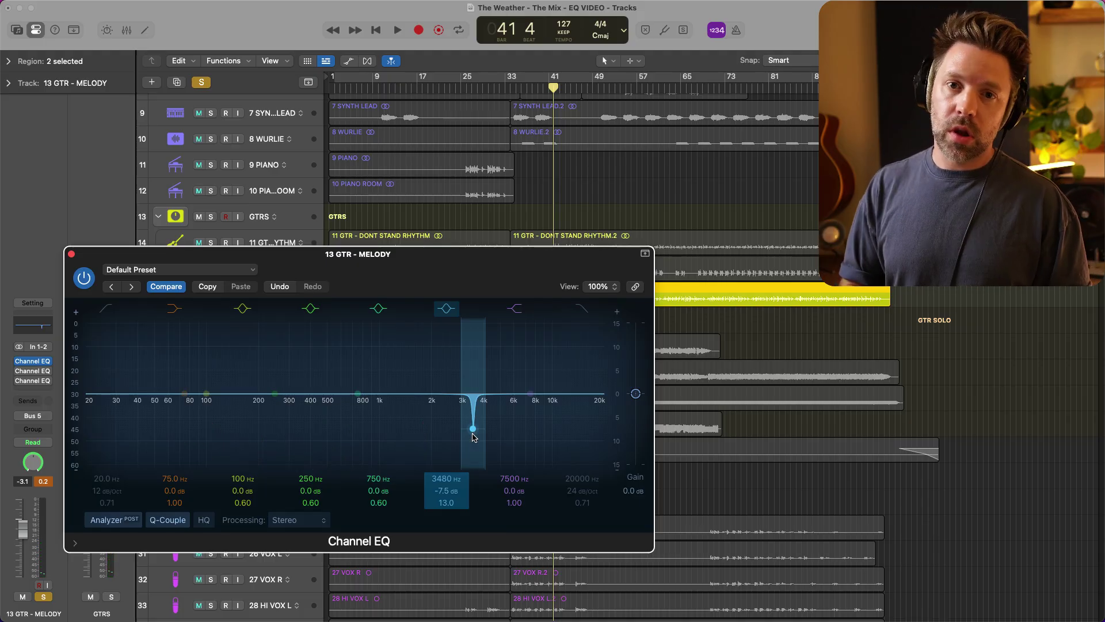
alt+click(472, 431)
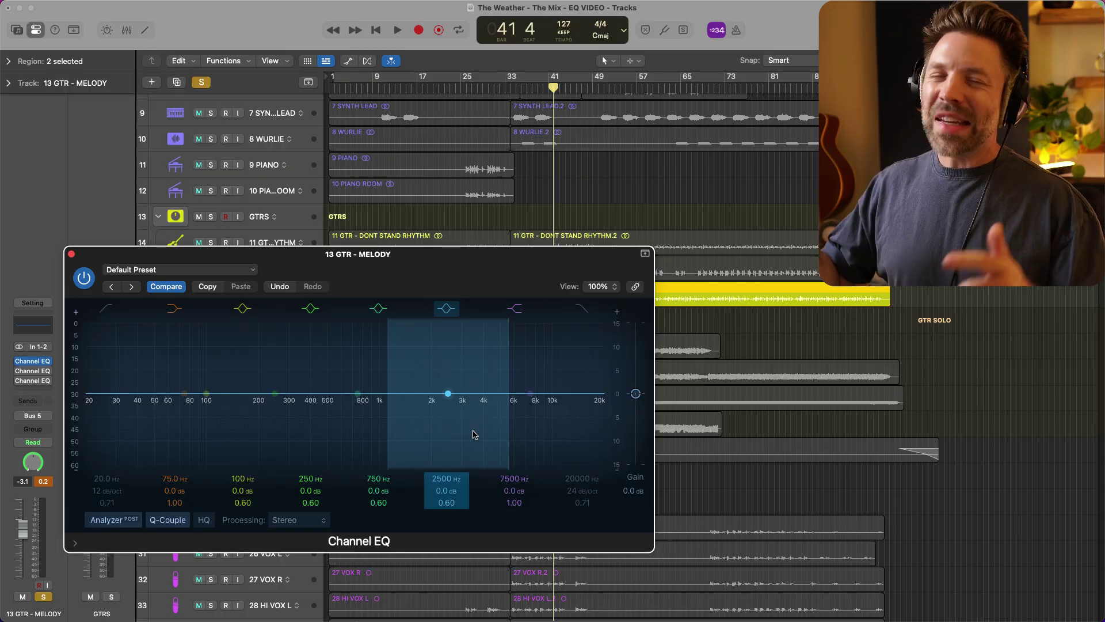
Step: Audition a raised peak from the 2500 Hz band, widen it, then reset it to flat
drag(448, 394, 300, 336)
key(space)
key(space)
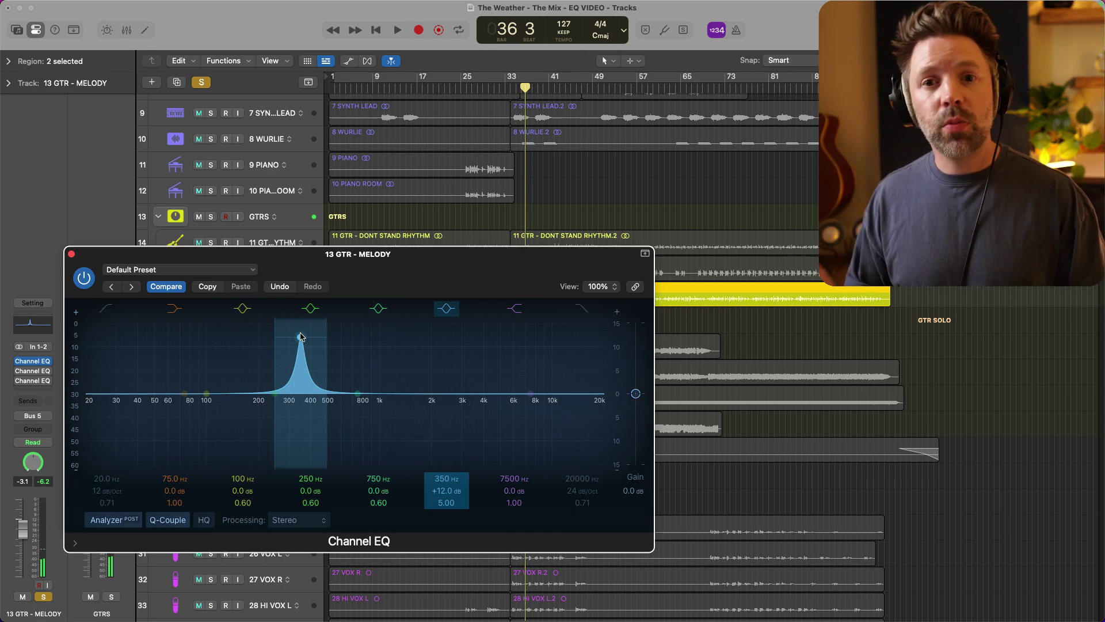
drag(326, 335, 332, 400)
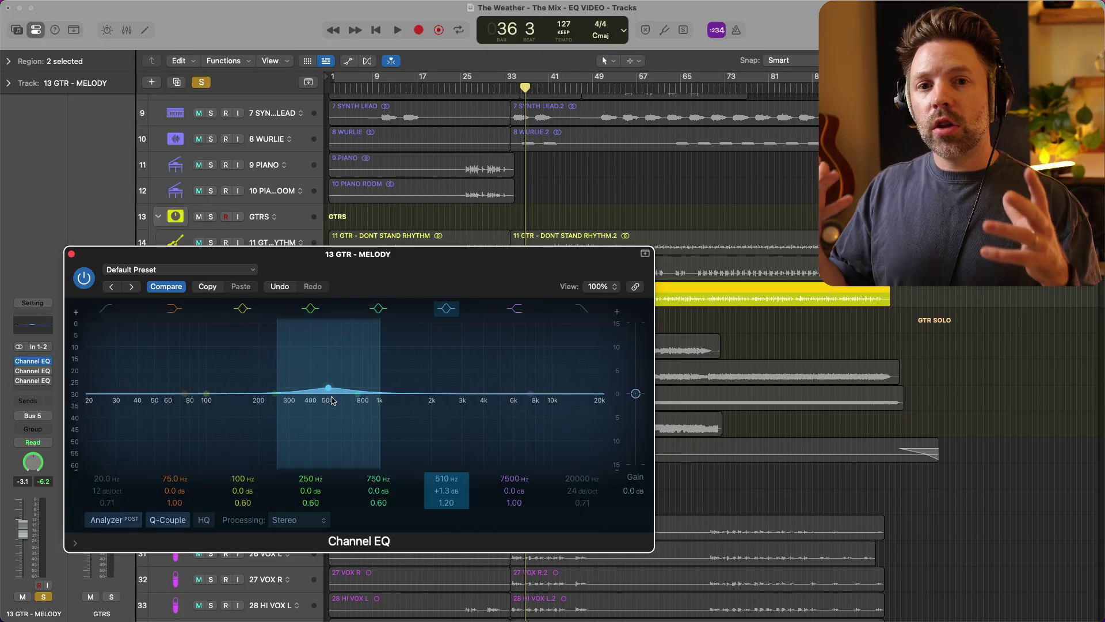
alt+click(332, 400)
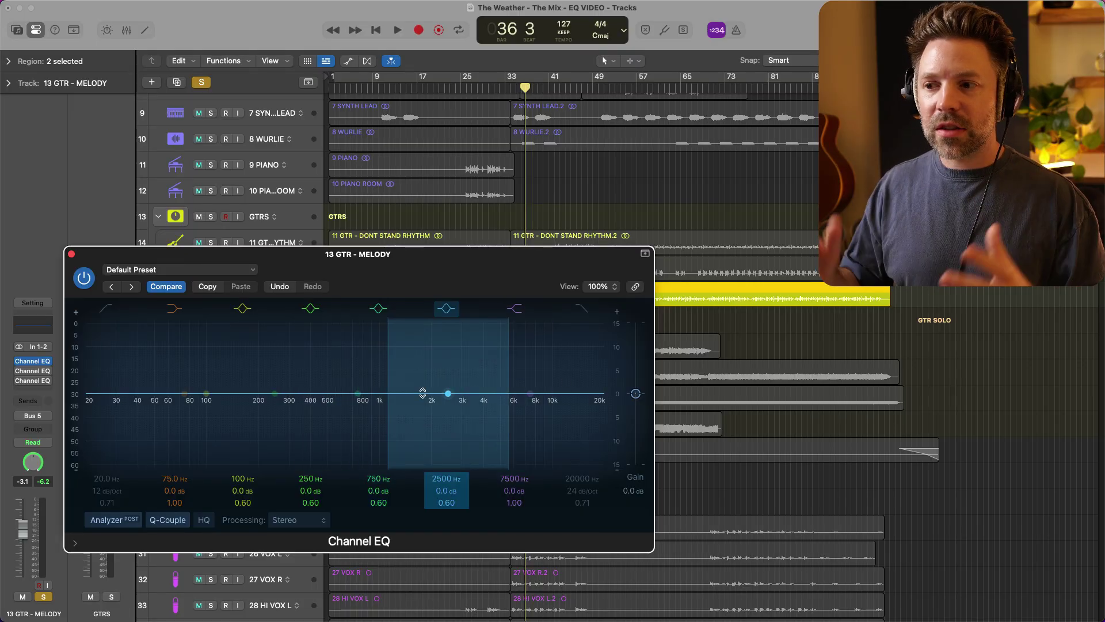
Step: Audition a low-end boost around 40–47 Hz, then reset that band to 0.0 dB
drag(293, 391, 137, 327)
key(space)
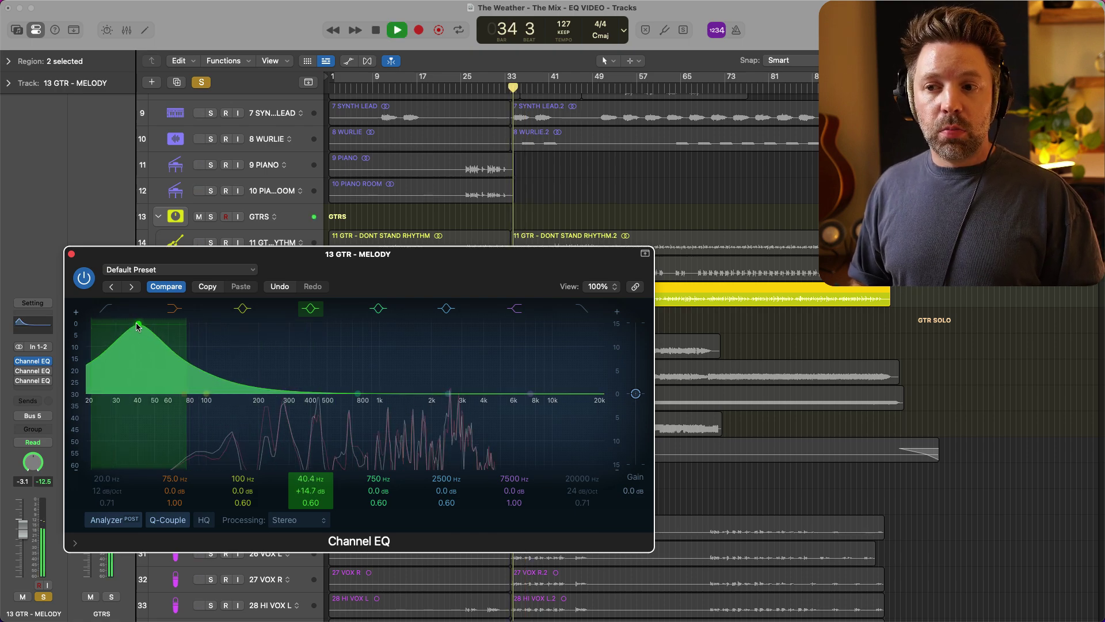
key(space)
alt+click(138, 325)
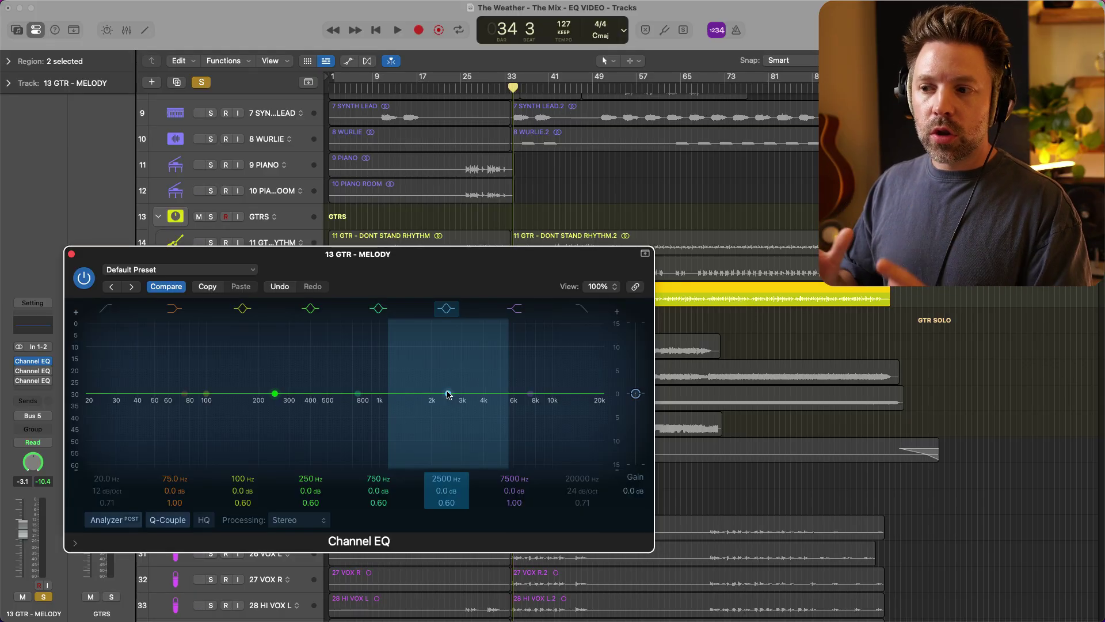
Step: Raise the 2500 Hz band into a boost and sweep it down toward 2100 Hz during playback
drag(448, 395, 502, 337)
drag(444, 339, 445, 340)
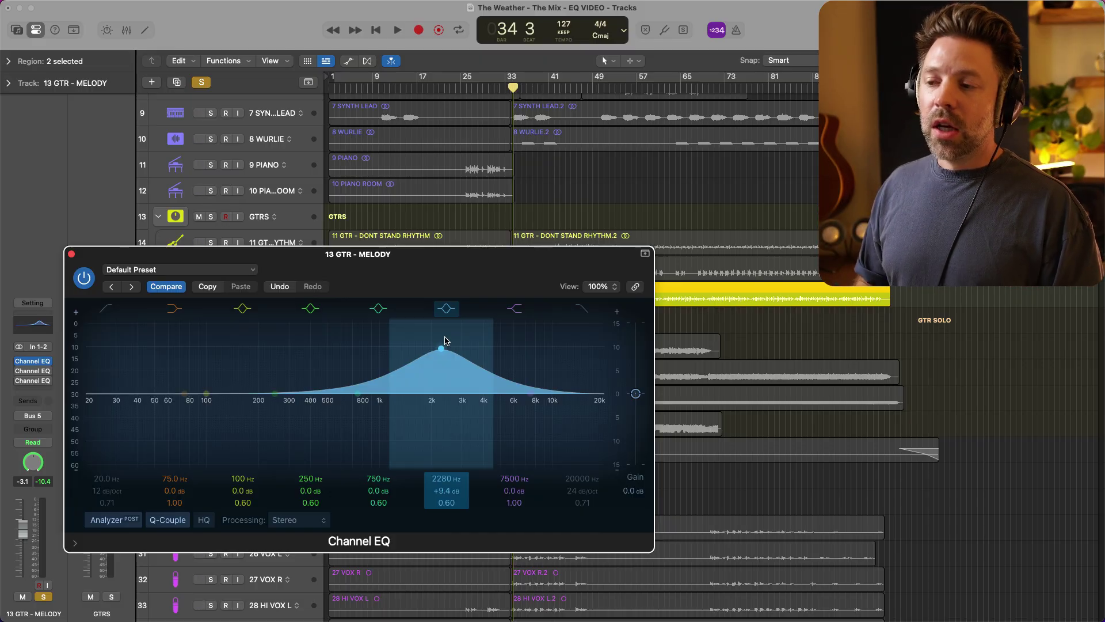
key(space)
mouse_move(443, 352)
mouse_down()
mouse_move(388, 353)
mouse_move(400, 333)
mouse_move(438, 349)
mouse_move(484, 348)
mouse_move(406, 352)
mouse_move(406, 373)
mouse_up()
key(space)
Step: Unsolo the guitar and sweep the boost to around 1300 Hz against the full mix
key(s)
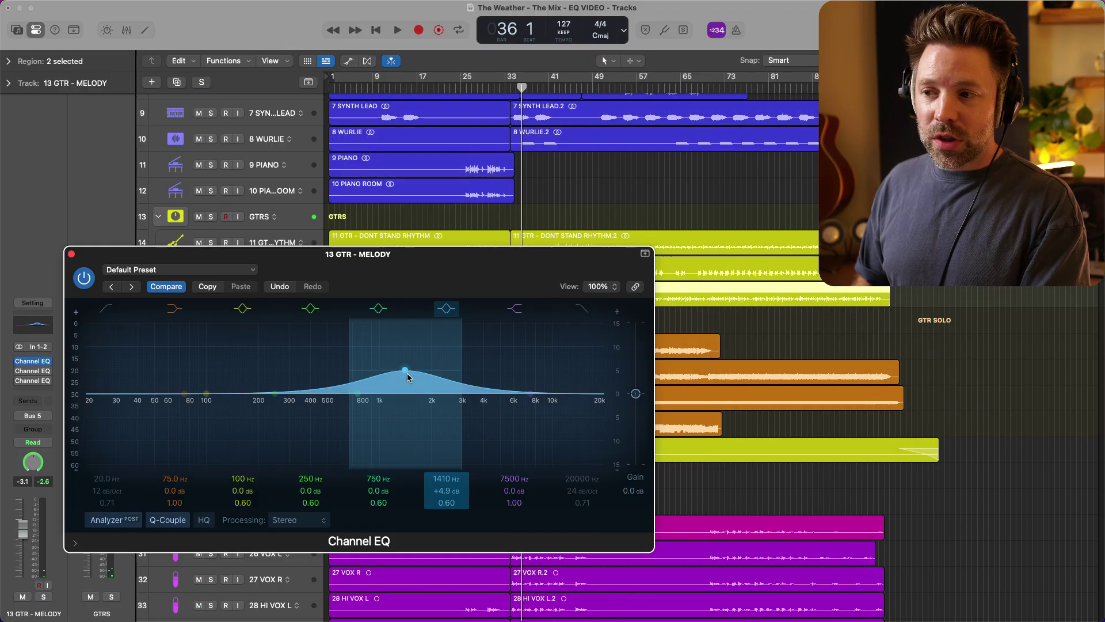
key(space)
mouse_move(406, 371)
mouse_down()
mouse_move(401, 337)
mouse_move(455, 338)
mouse_move(403, 339)
mouse_move(409, 381)
mouse_up()
key(space)
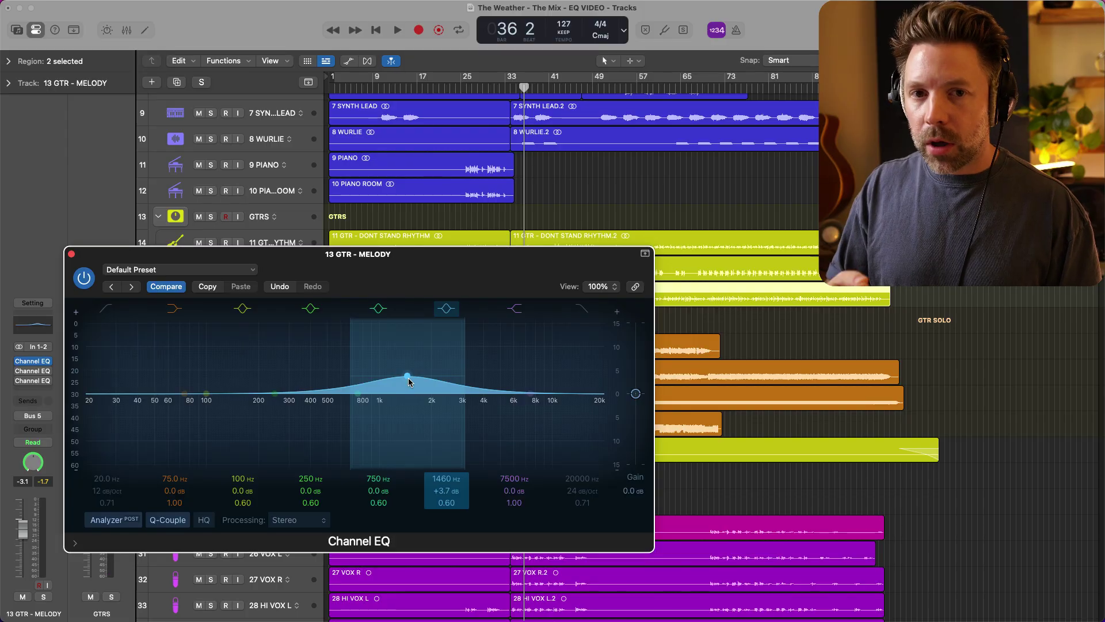
Step: Raise the 1430 Hz boost to +7.4 dB, re-solo the guitar, and sweep it up to about 3320 Hz
drag(408, 379, 408, 357)
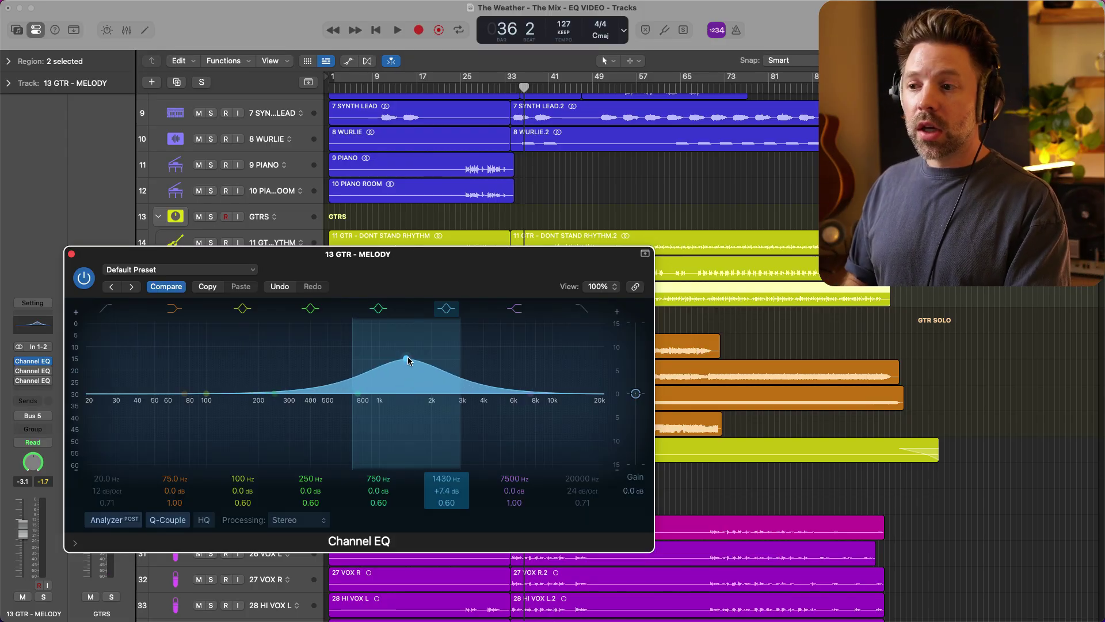
key(s)
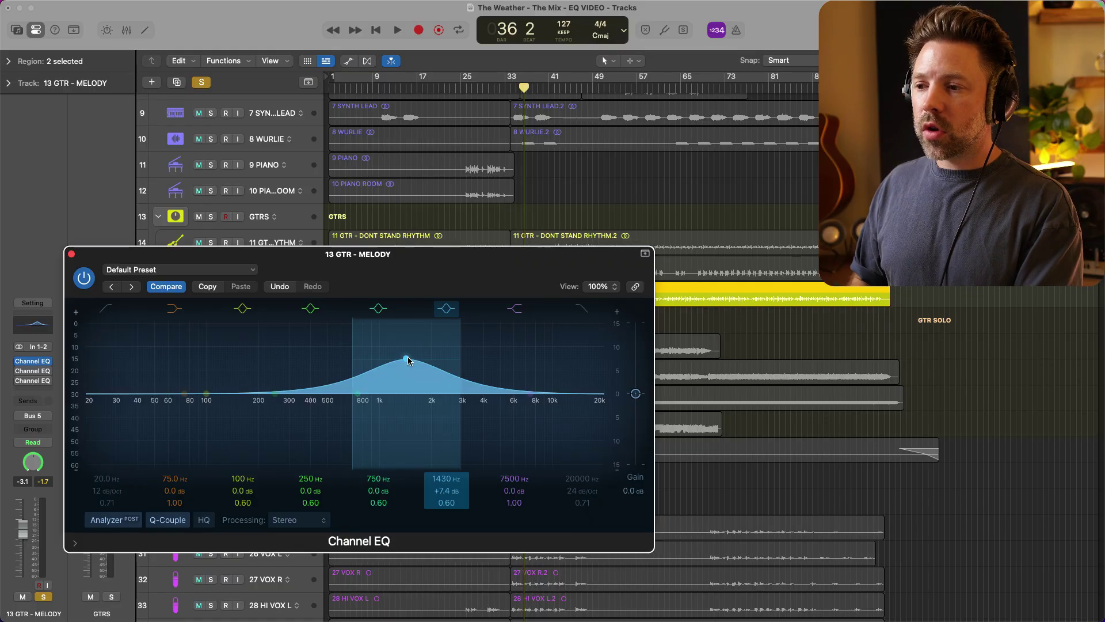
key(space)
drag(409, 361, 458, 339)
Step: Sweep the +12.2 dB boost between 2720 and 1450 Hz, then narrow it to Q 1.60 at 2460 Hz
key(space)
key(space)
key(space)
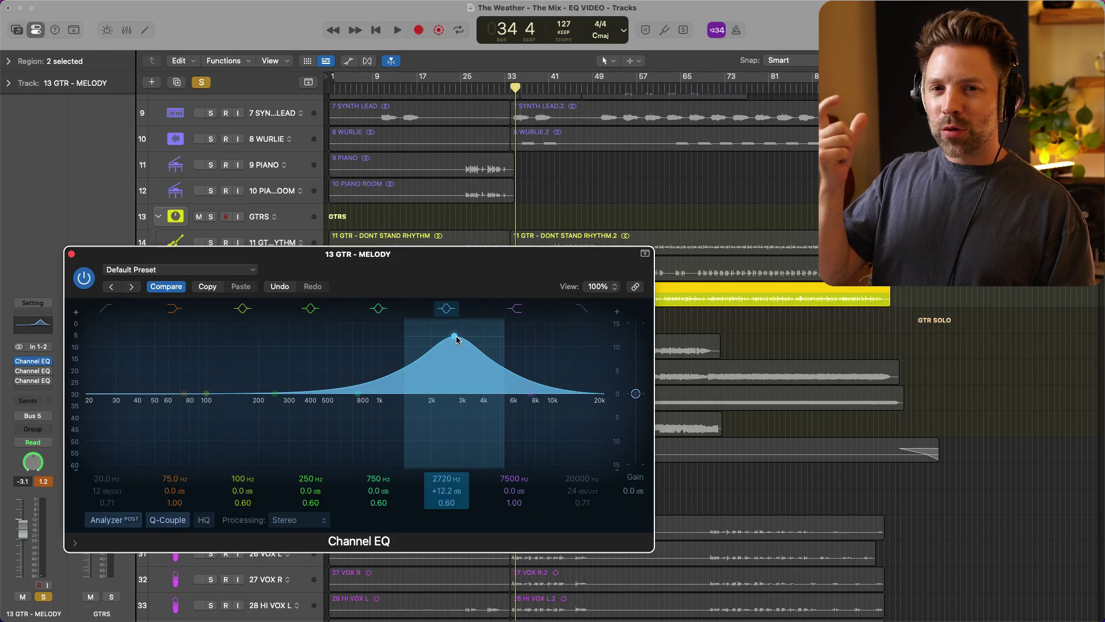
mouse_move(456, 340)
mouse_down()
mouse_move(401, 339)
mouse_move(476, 339)
mouse_move(409, 340)
mouse_move(445, 340)
mouse_up()
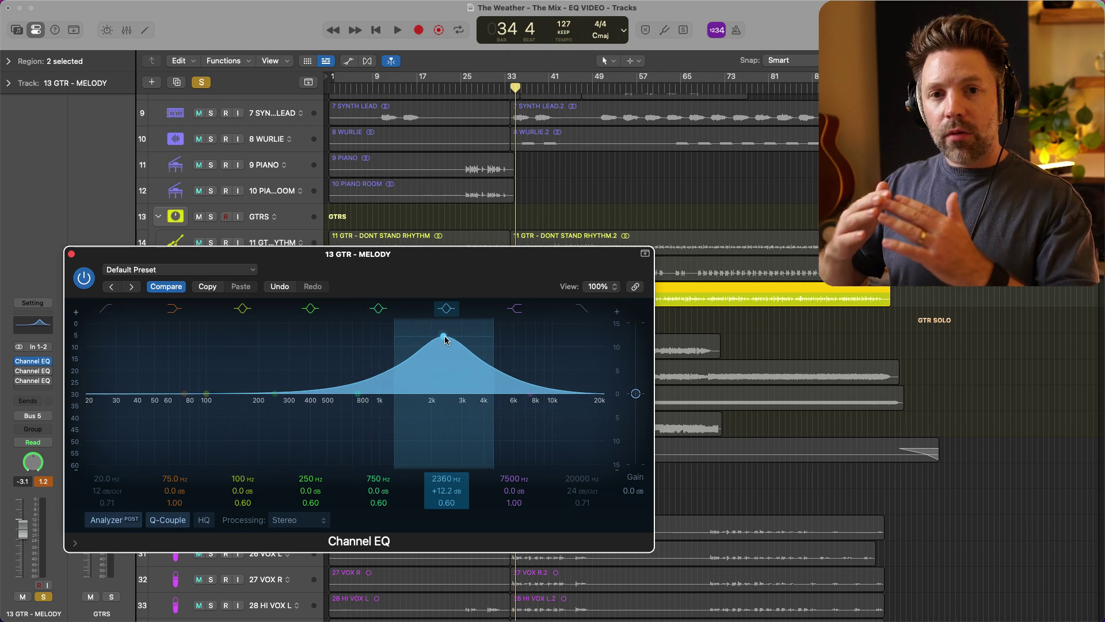
drag(493, 331, 445, 338)
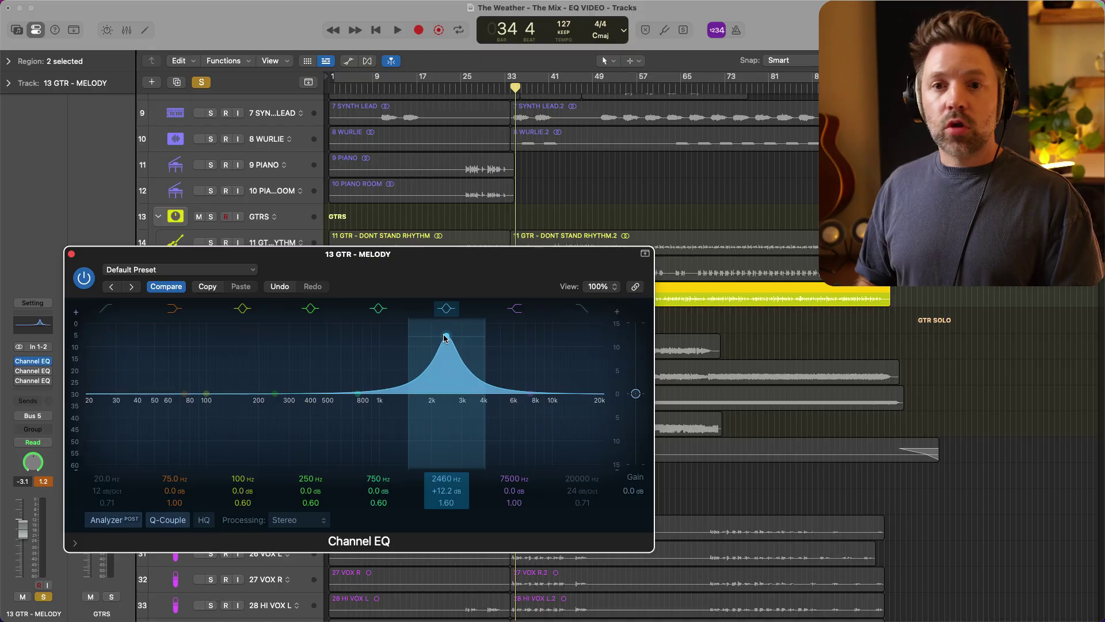
Step: Reset the band, then raise a broad 2500 Hz peak and pull it into a narrow dip near 2820 Hz while playing
alt+click(445, 338)
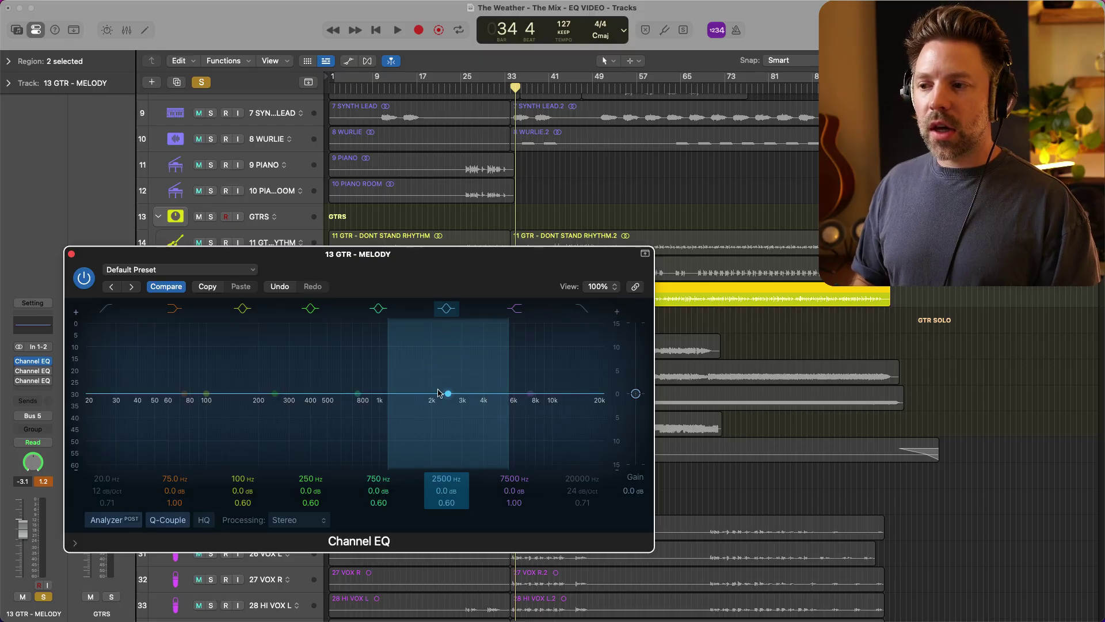
key(space)
drag(445, 393, 461, 338)
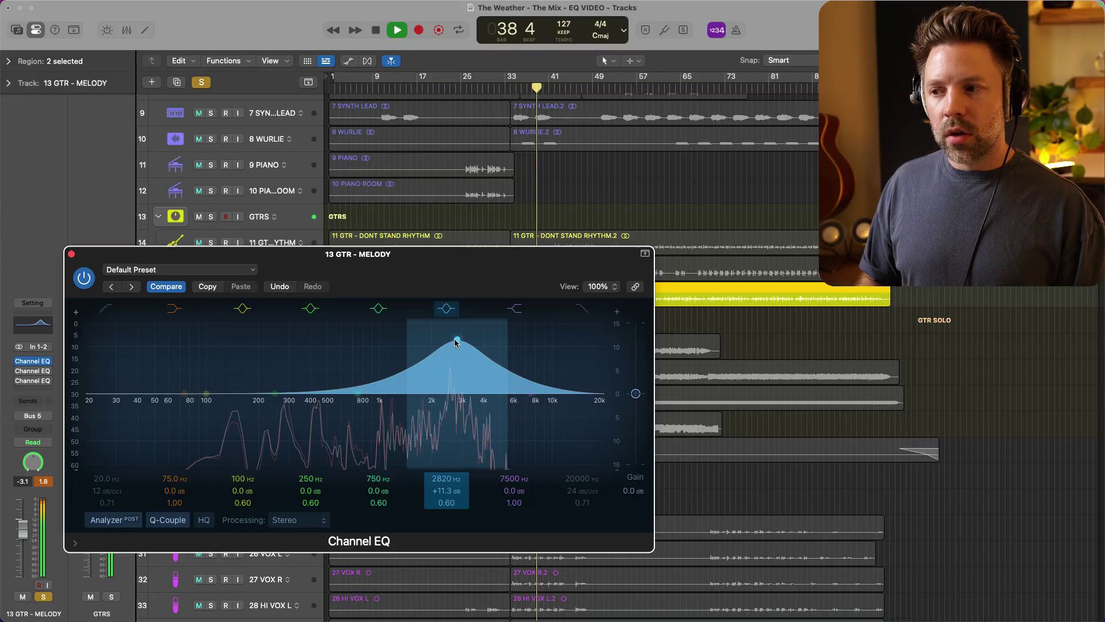
drag(496, 338, 497, 393)
Step: Narrow the −3.4 dB cut at 2860 Hz to Q 5.90 and close the Channel EQ window
key(space)
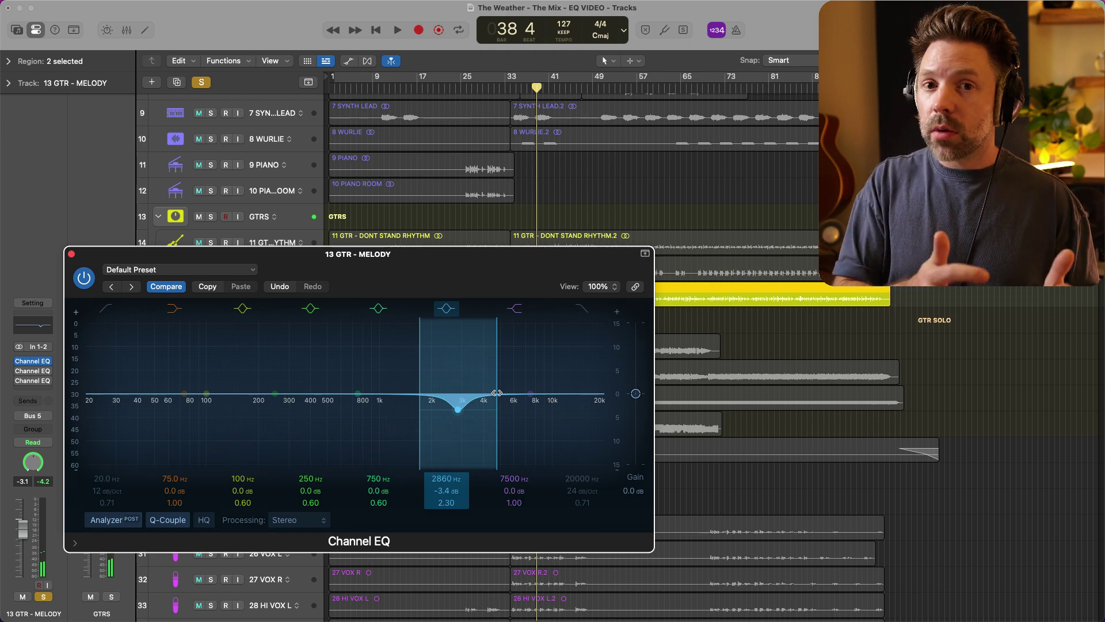
drag(494, 381, 486, 375)
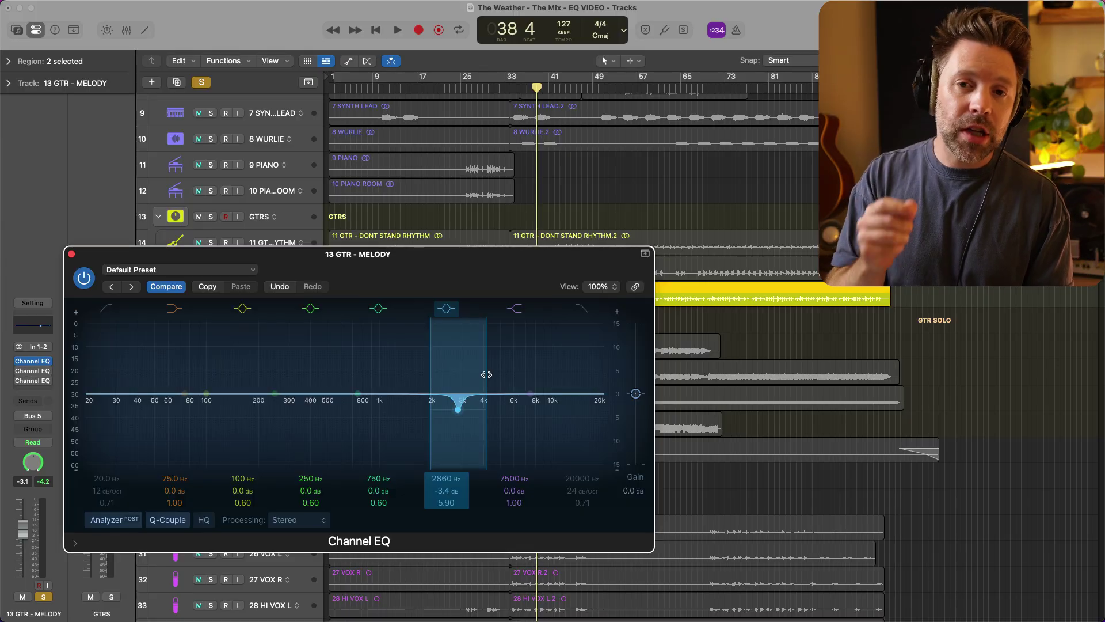
click(71, 254)
Step: Move the first Channel EQ window to the top and open the guitar track's second Channel EQ below it
mouse_move(18, 363)
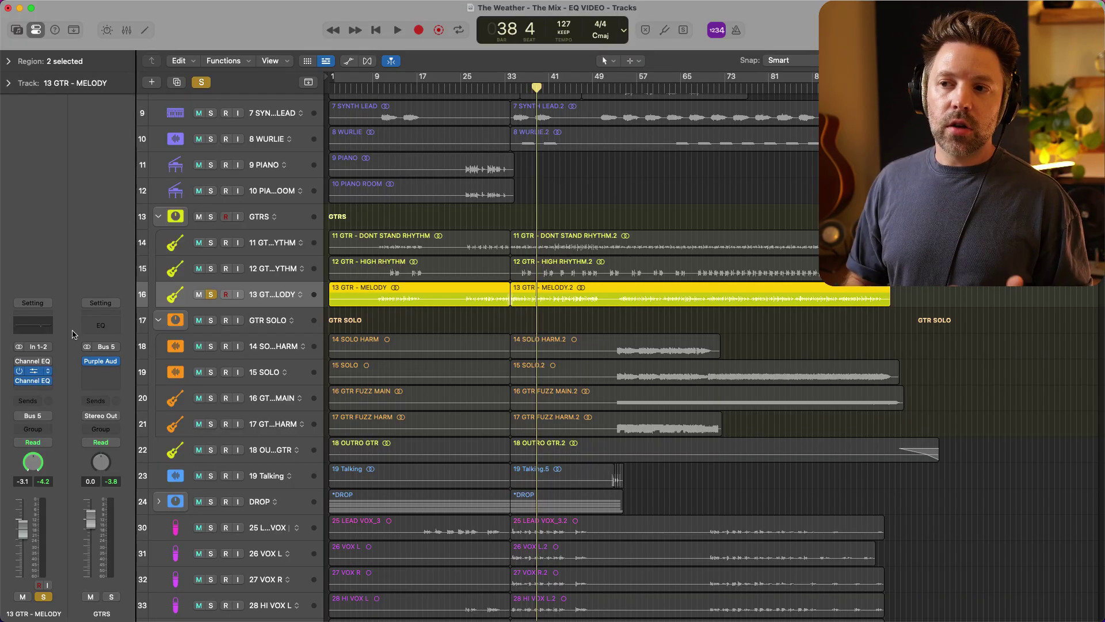
drag(433, 157, 248, 47)
click(38, 377)
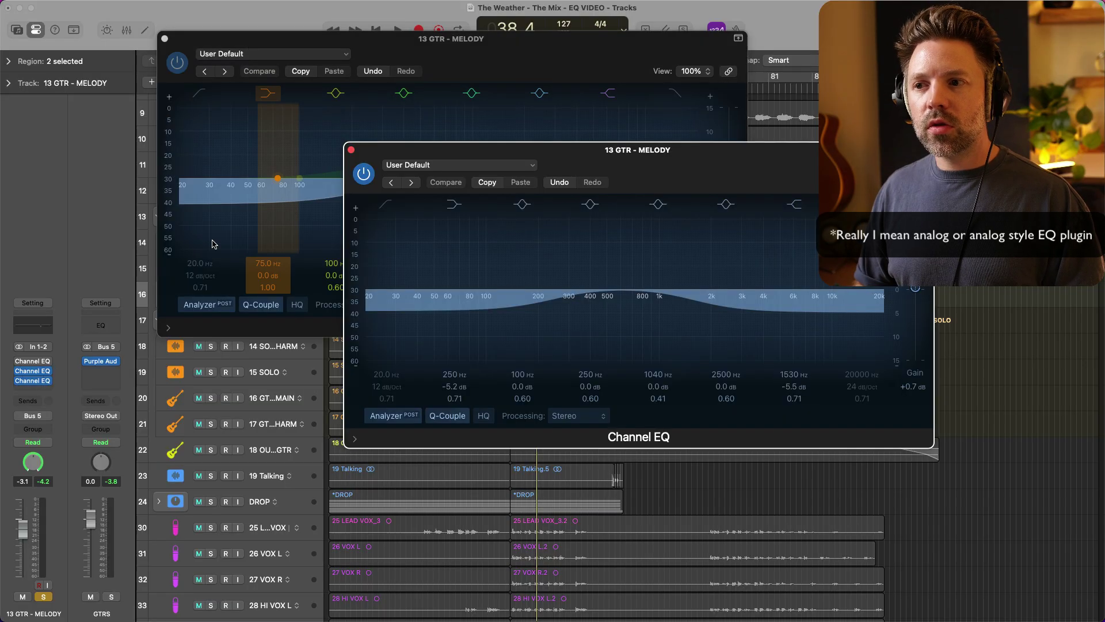
drag(456, 158, 267, 329)
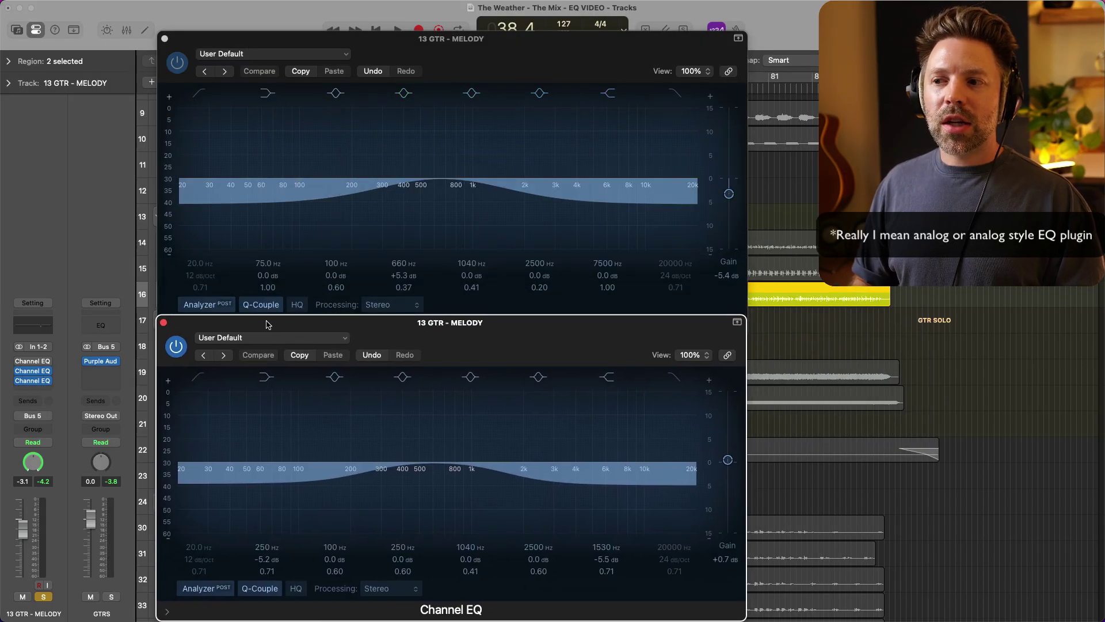
Step: Align the two EQ windows on the left, stacked vertically, and reset the top EQ's output gain to 0.0 dB
drag(326, 51, 281, 53)
drag(430, 341, 382, 335)
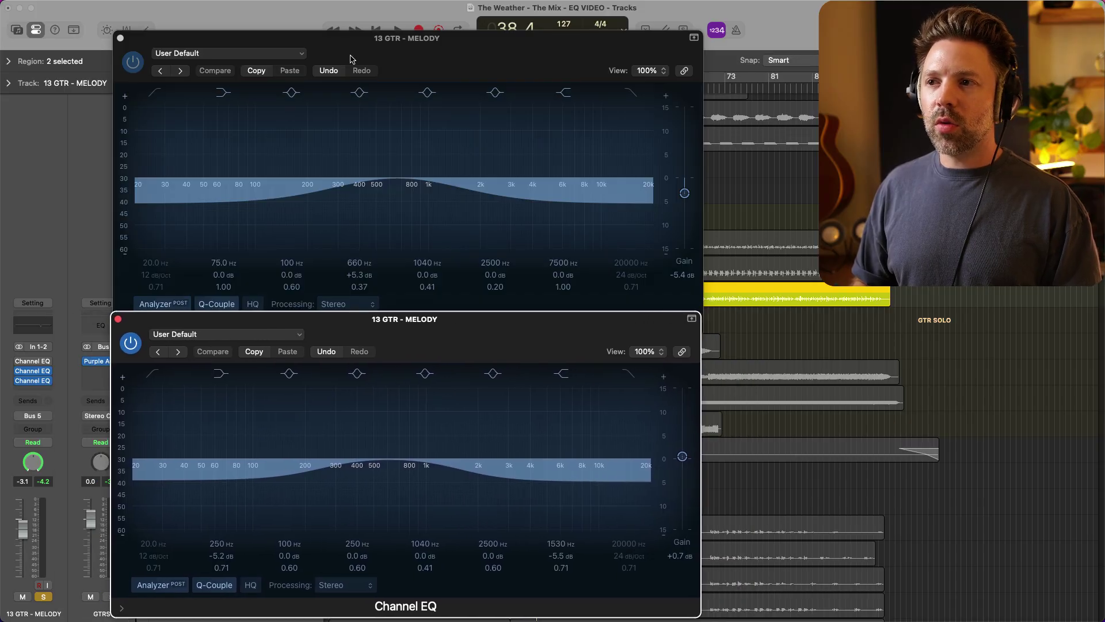
drag(350, 54, 339, 38)
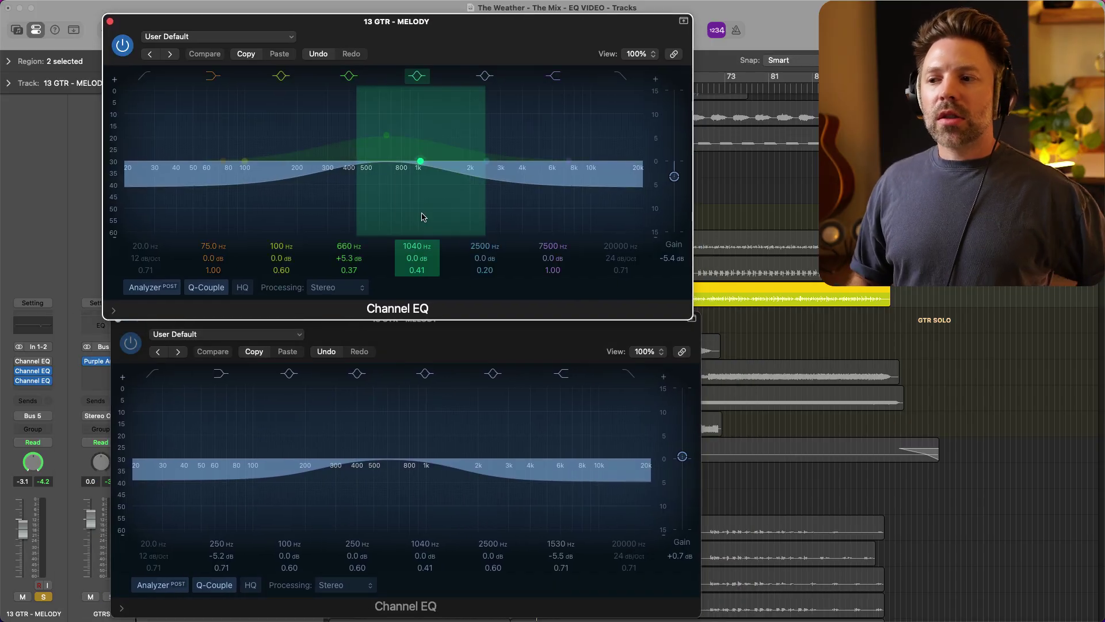
drag(427, 349, 418, 348)
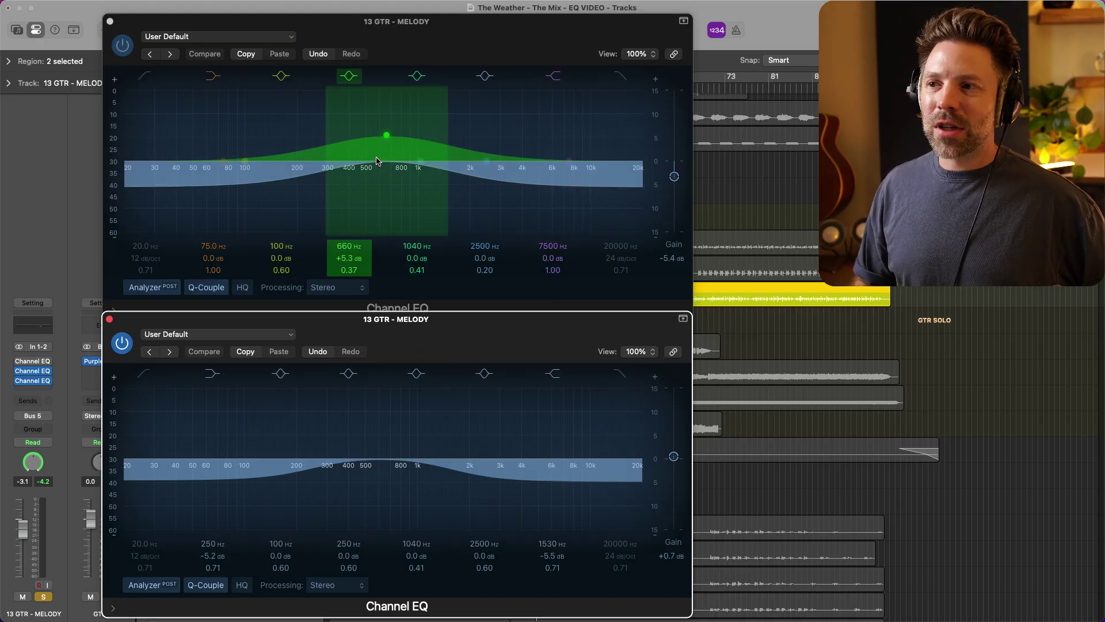
click(385, 138)
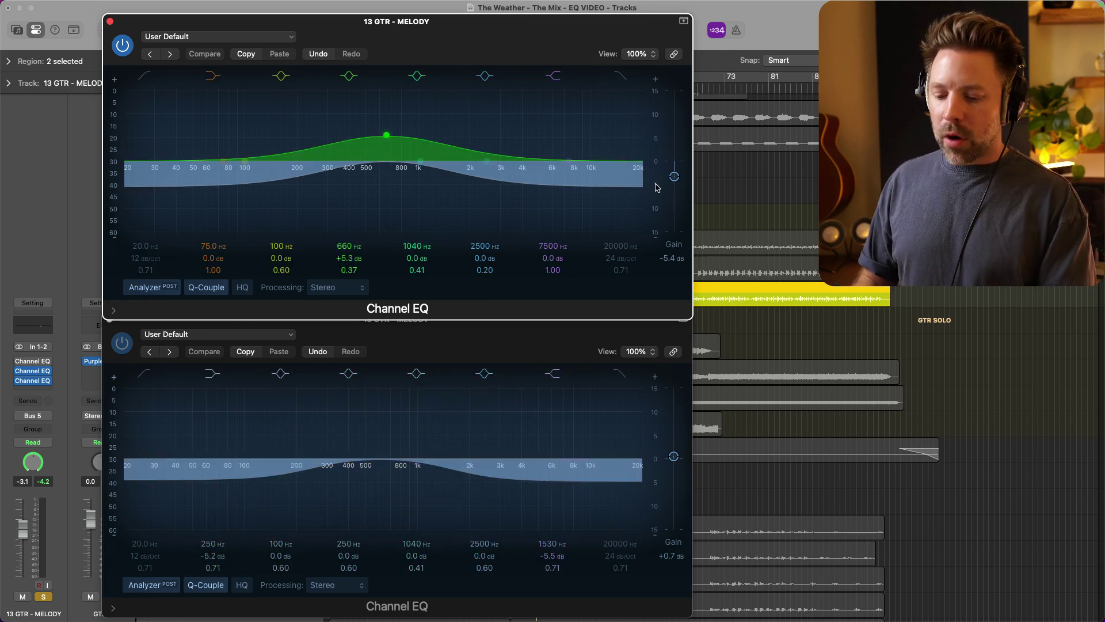
alt+click(674, 176)
alt+click(674, 458)
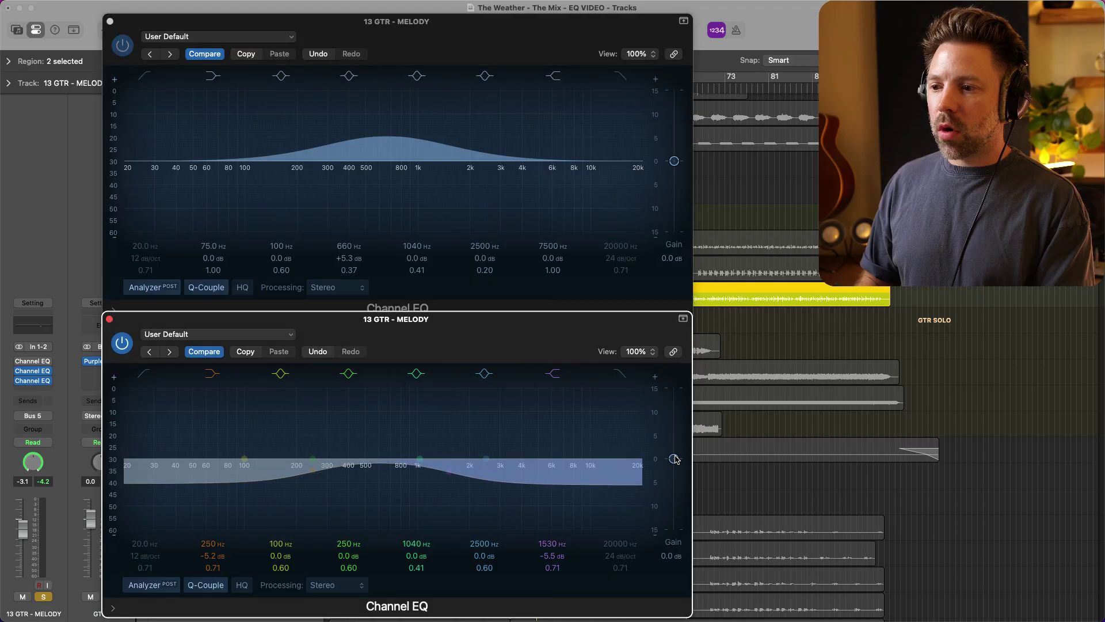